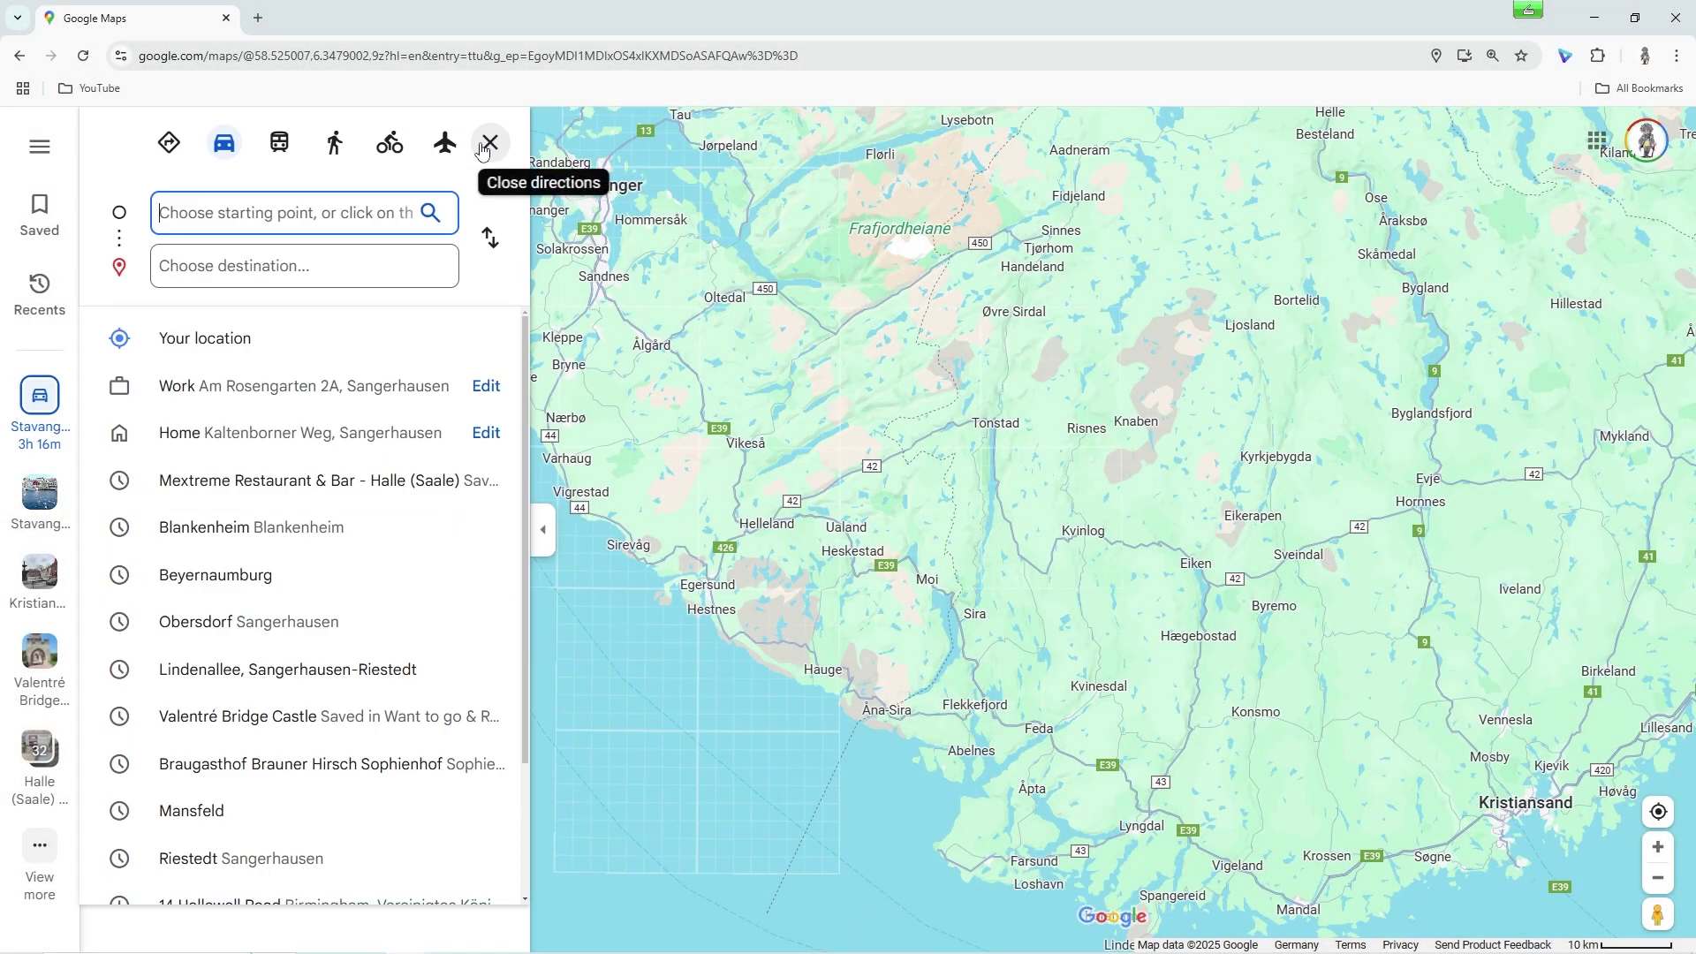
# Set Stavanger, Norway as start and 58.1502644, 8.0130360 as destination, and load the route.
pyautogui.click(483, 364)
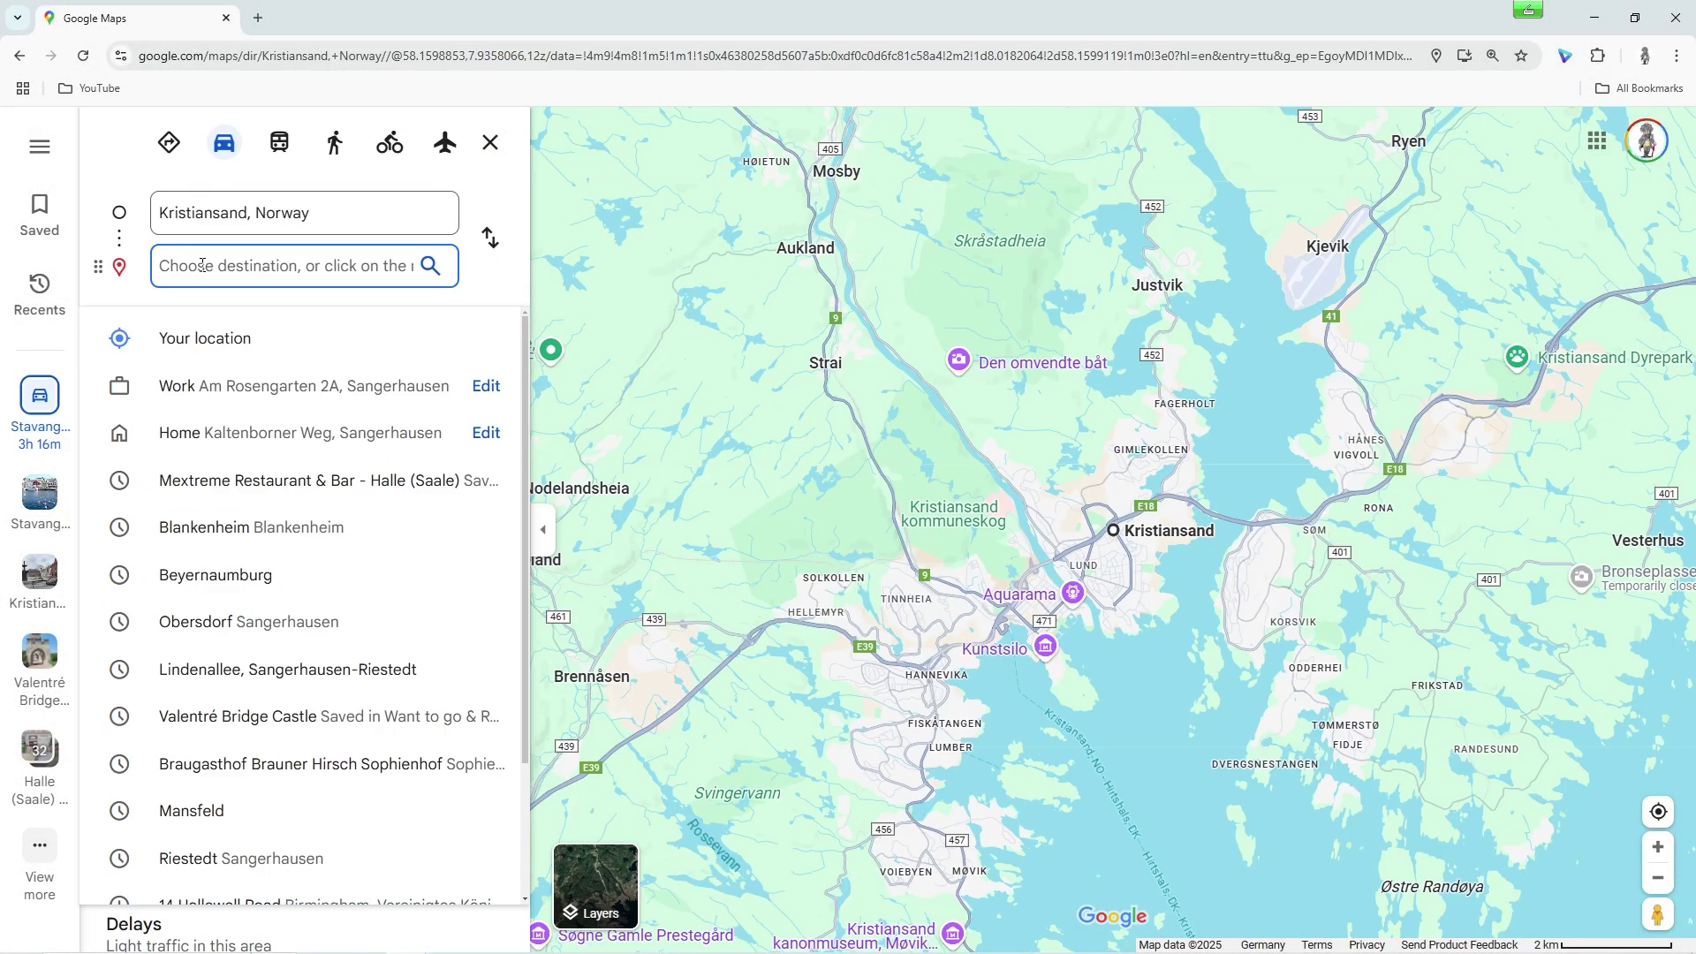
pyautogui.write('Stava')
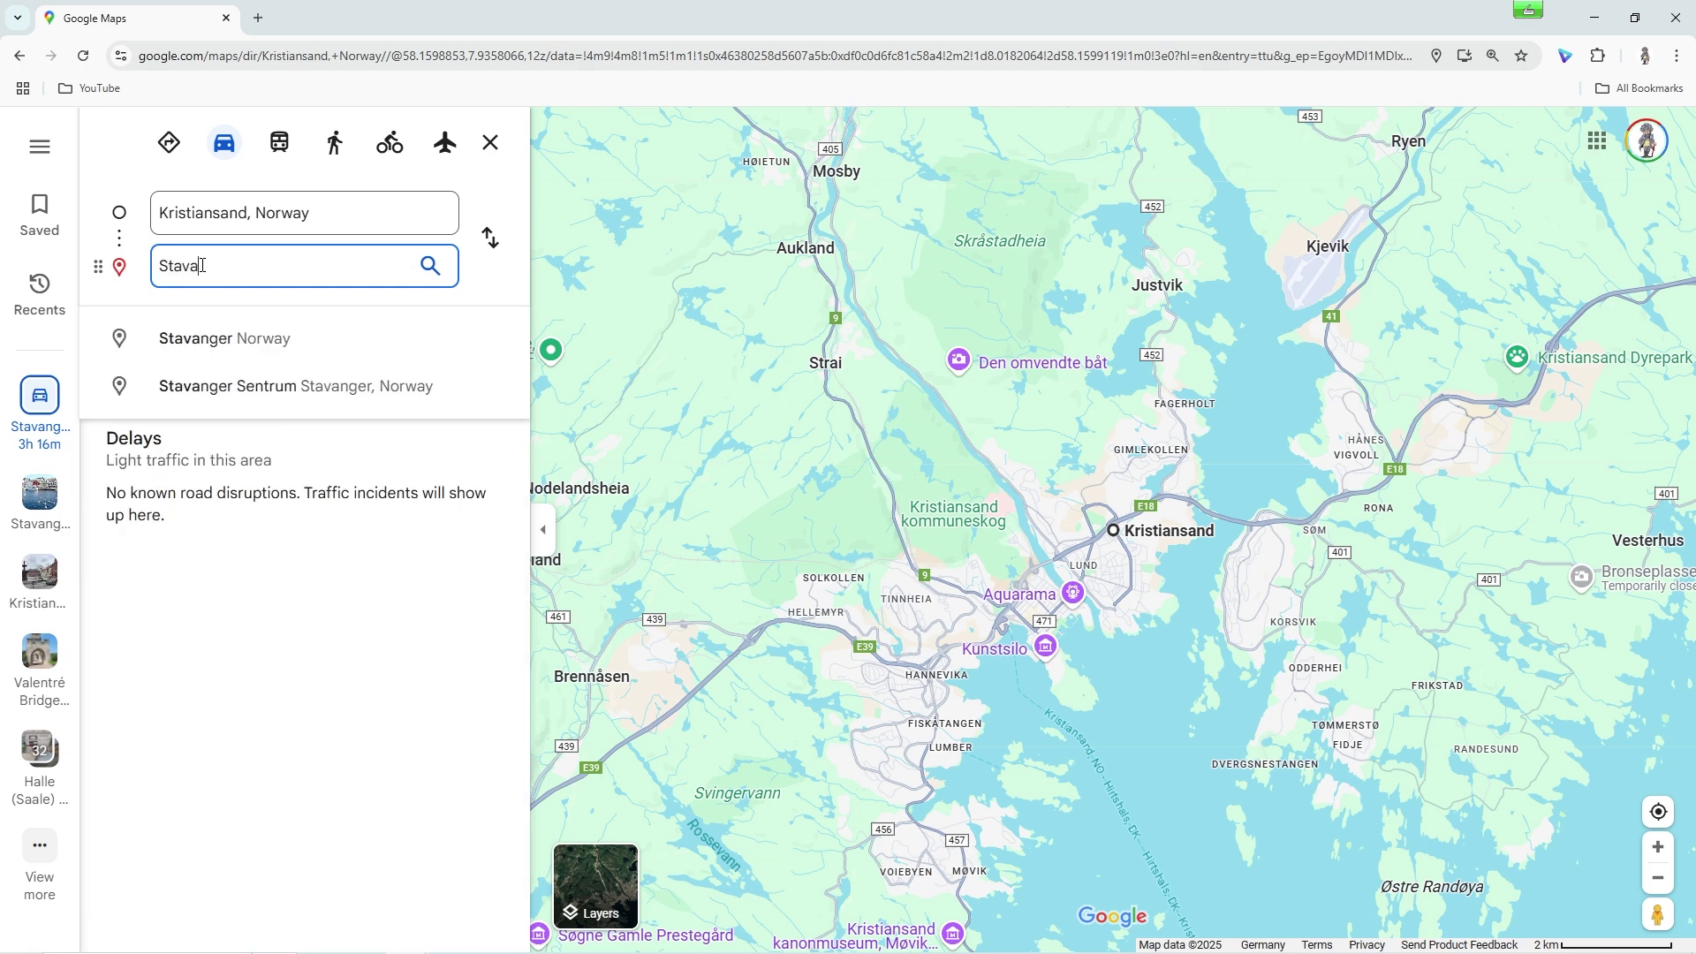
pyautogui.press('Return')
# Compare the transit option, return to driving routes, and begin sending directions to a phone.
pyautogui.click(279, 148)
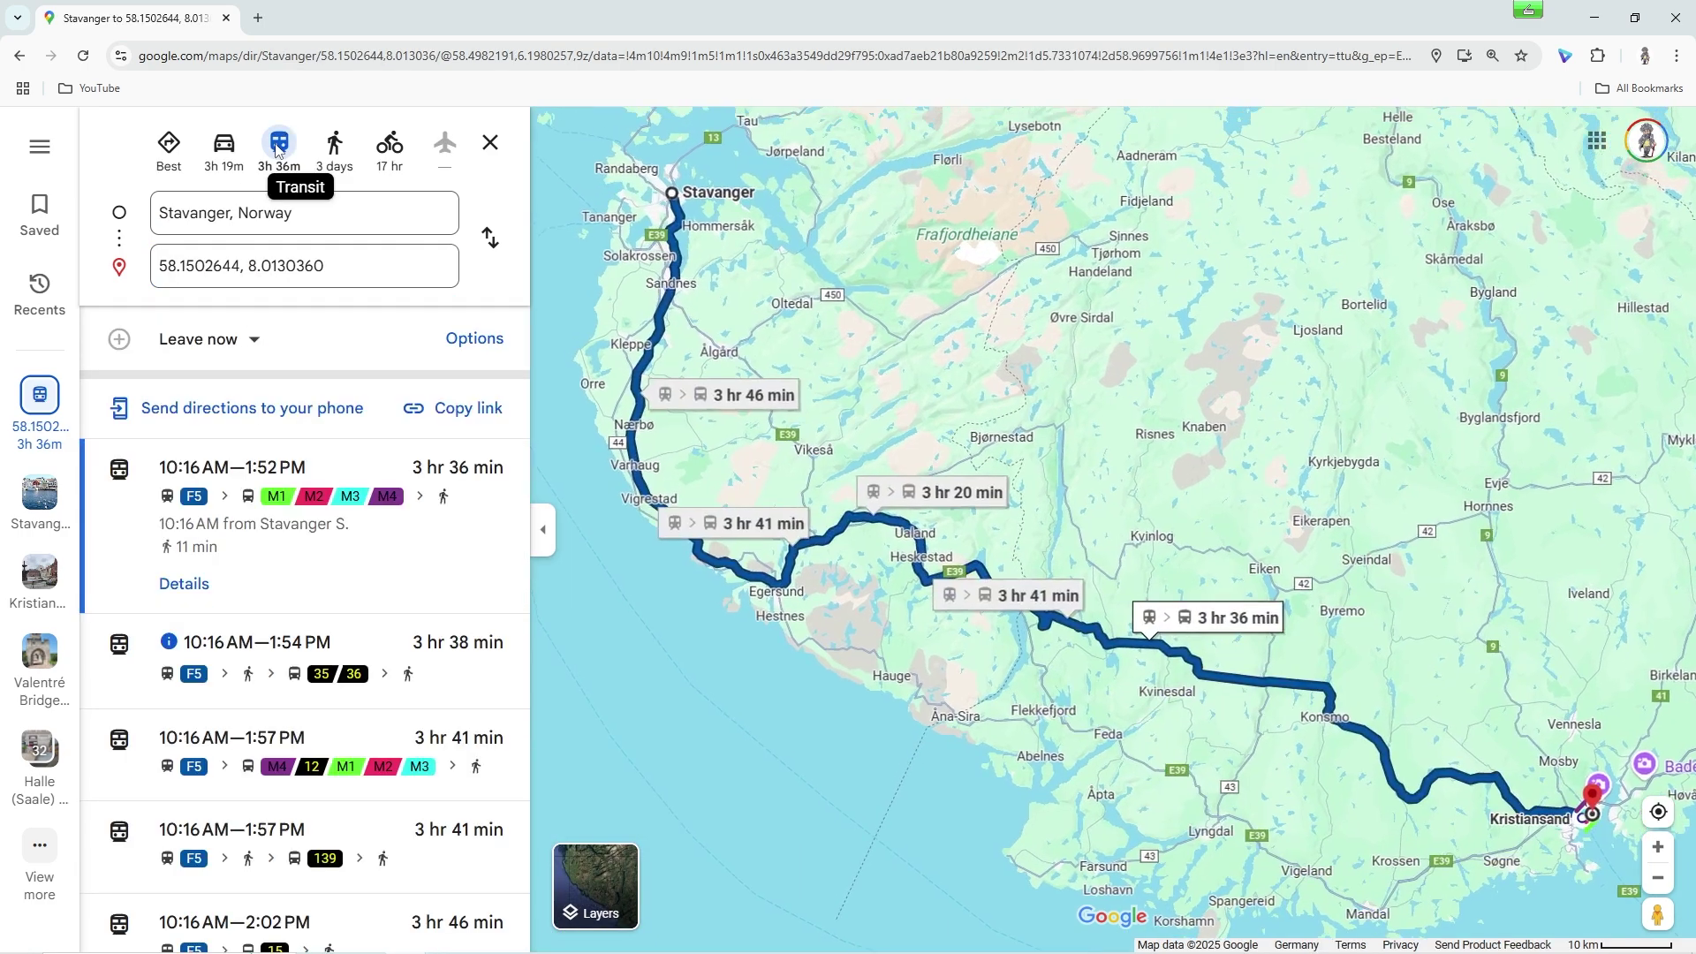
pyautogui.click(224, 148)
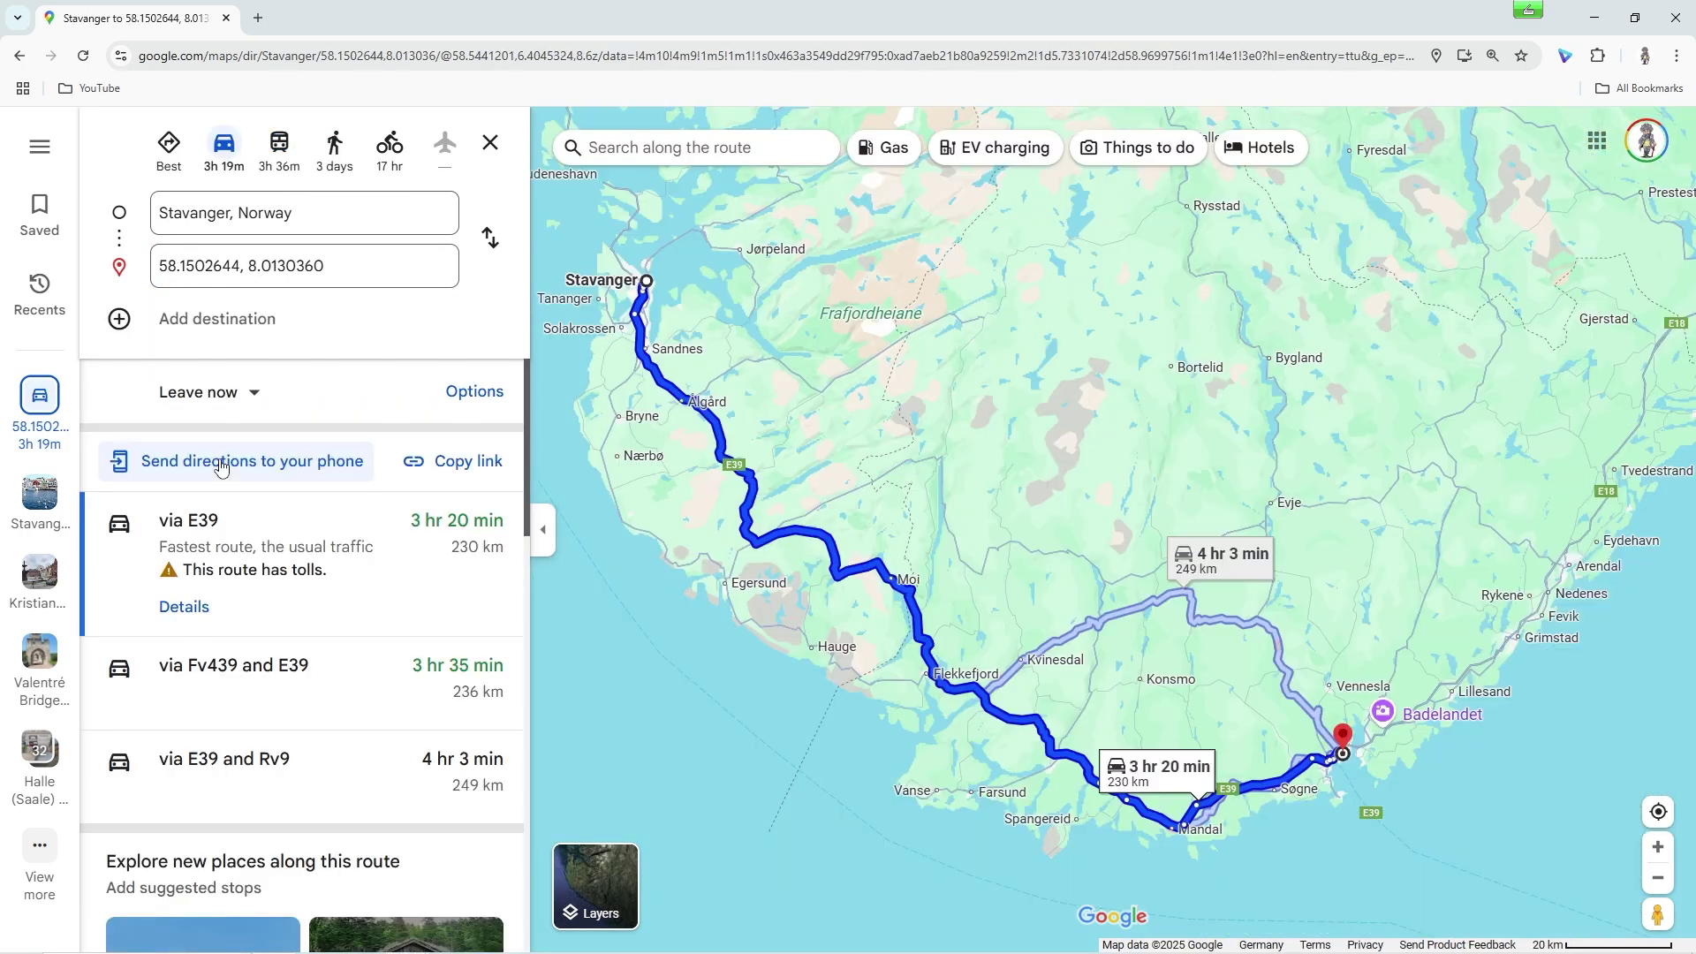
pyautogui.click(221, 466)
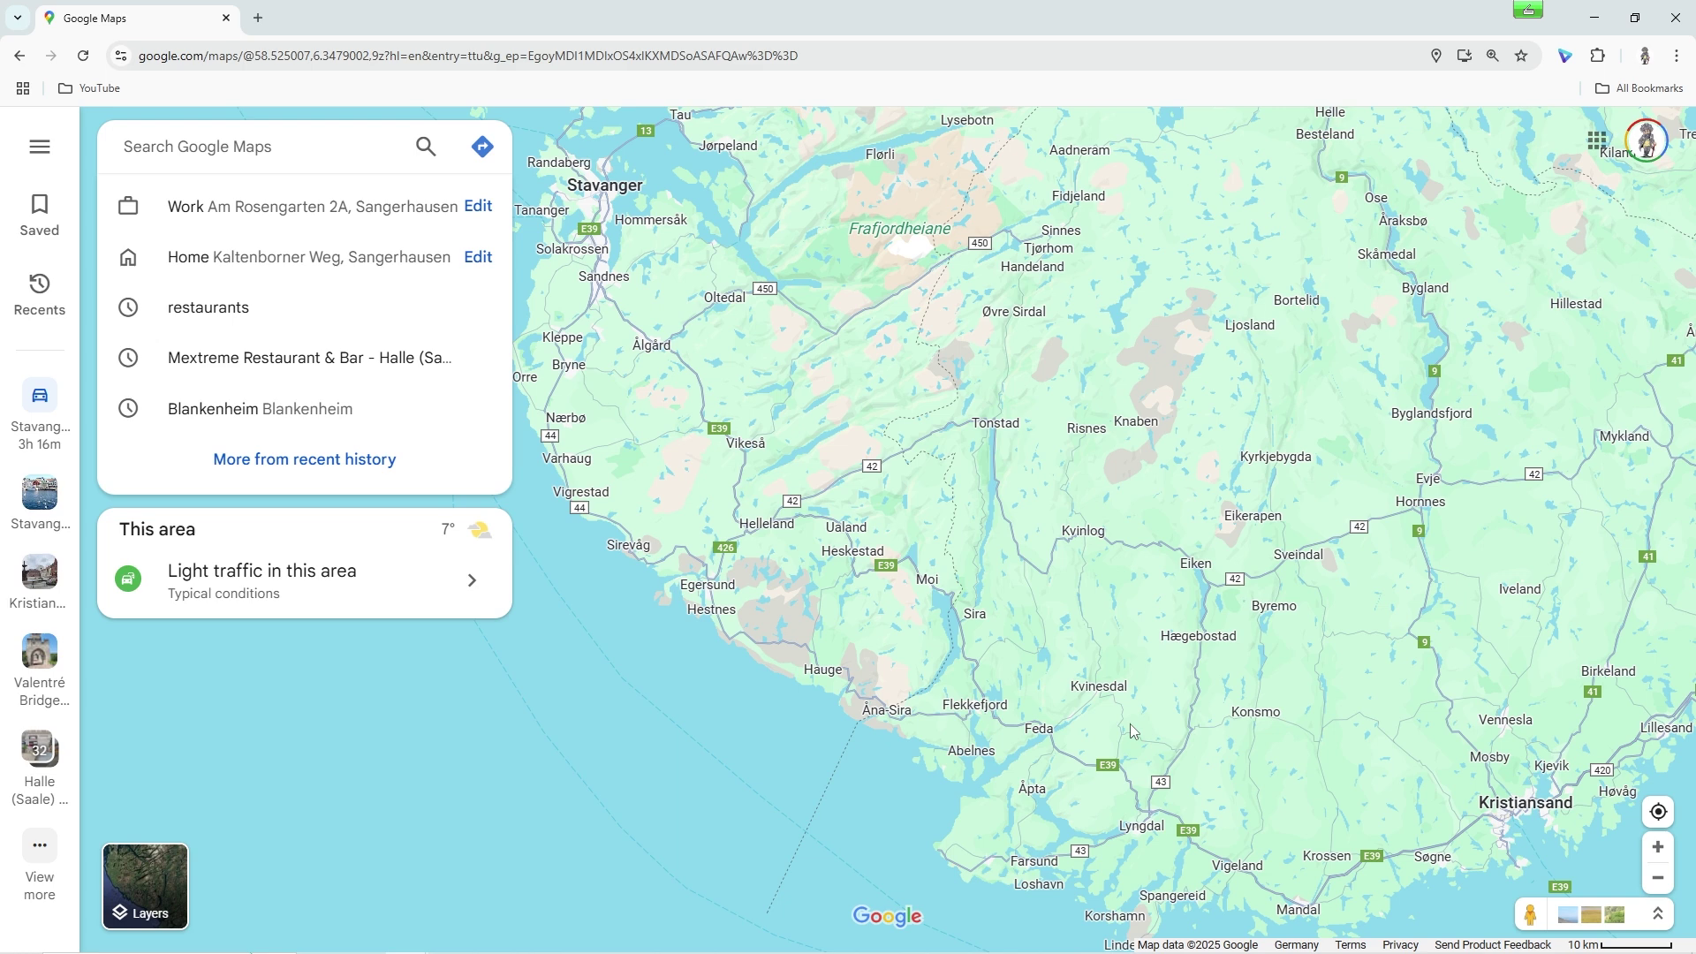
# Open Saved to view lists like Want to go, Travel plans and Favorites.
pyautogui.hotkey('ctrl', 'l')
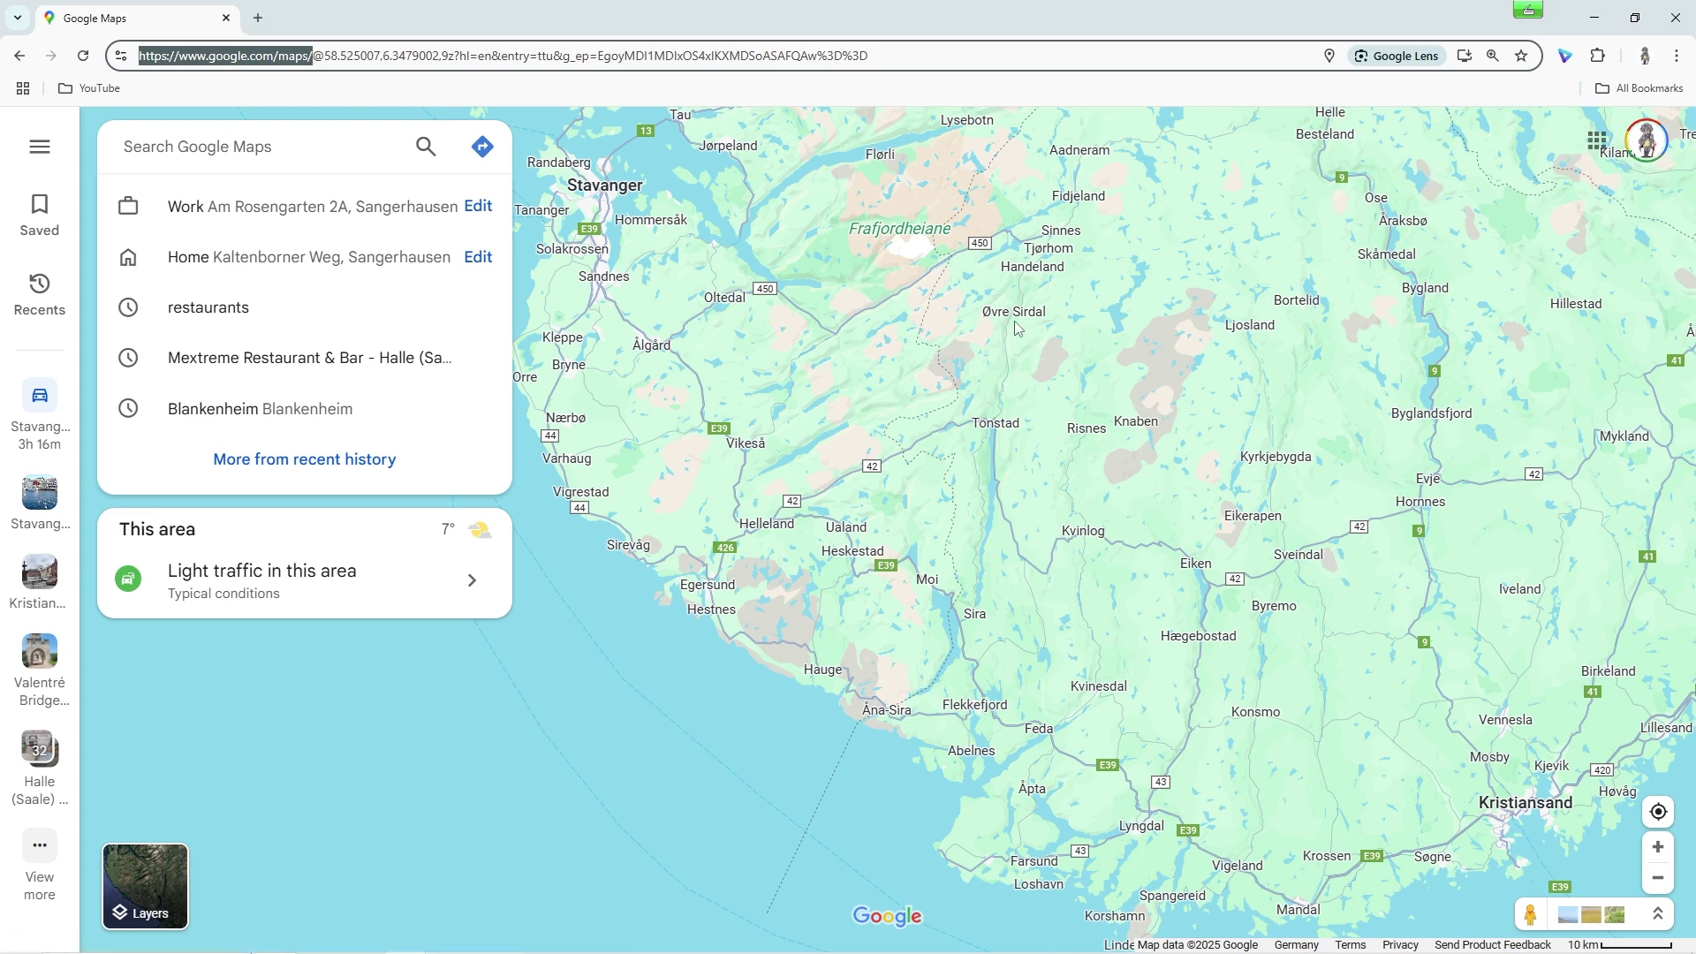
pyautogui.click(40, 205)
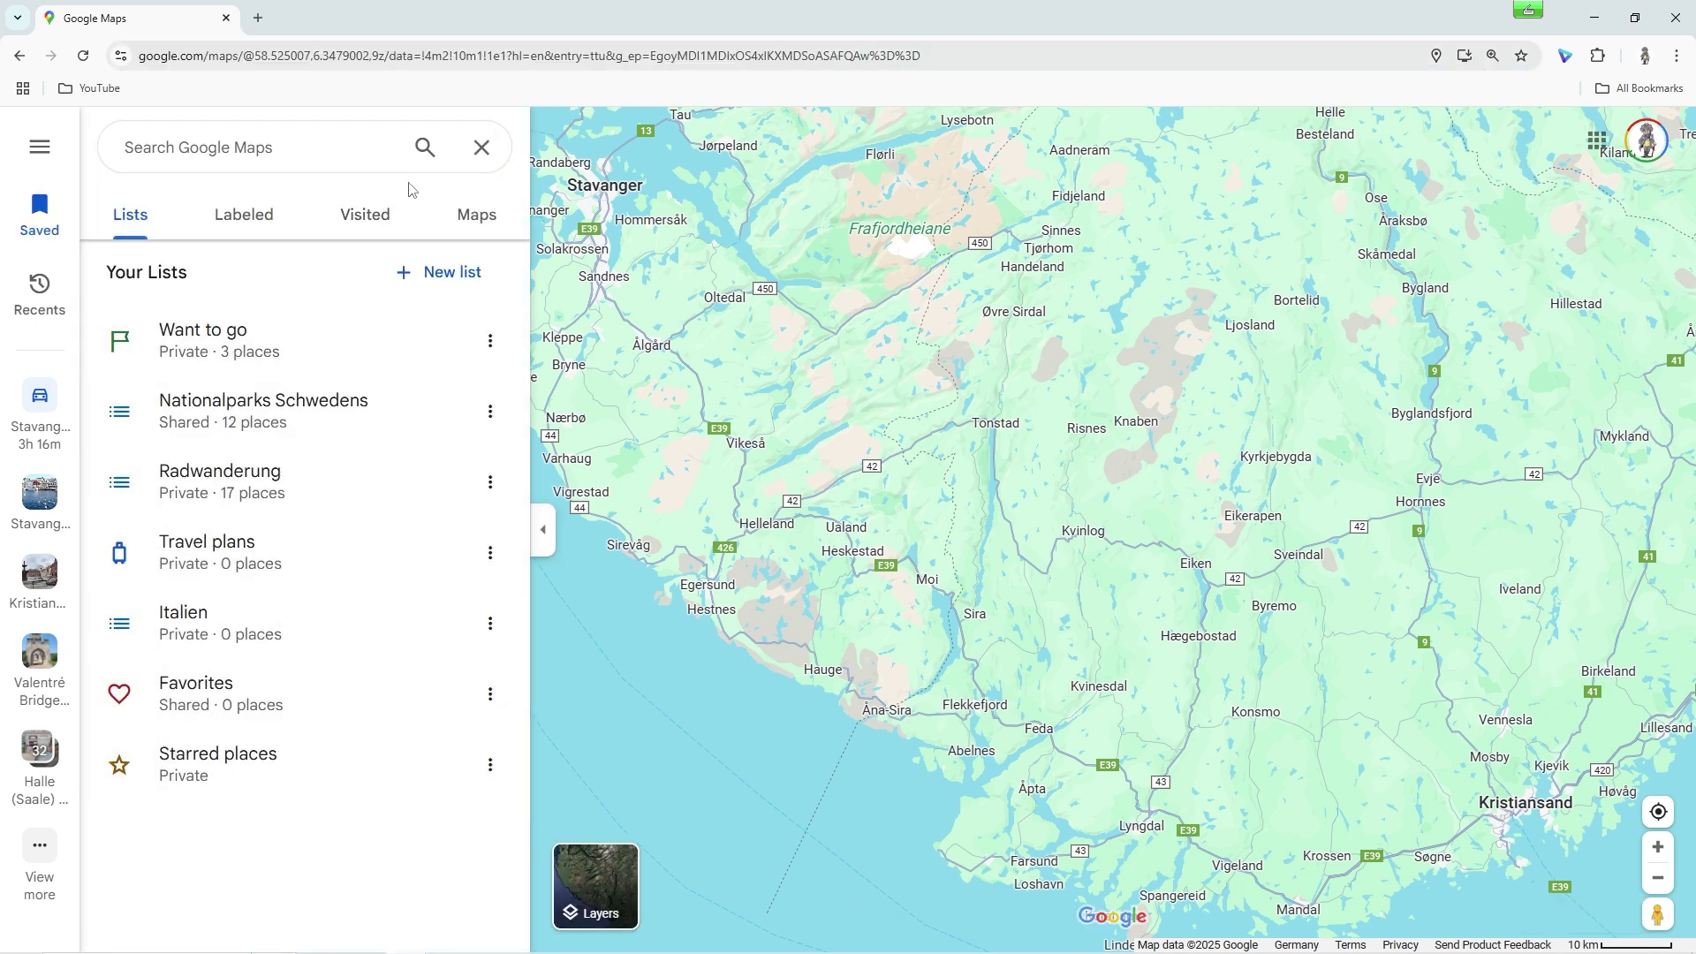
# Close the Saved lists panel to return to the search panel and recent history.
pyautogui.click(481, 147)
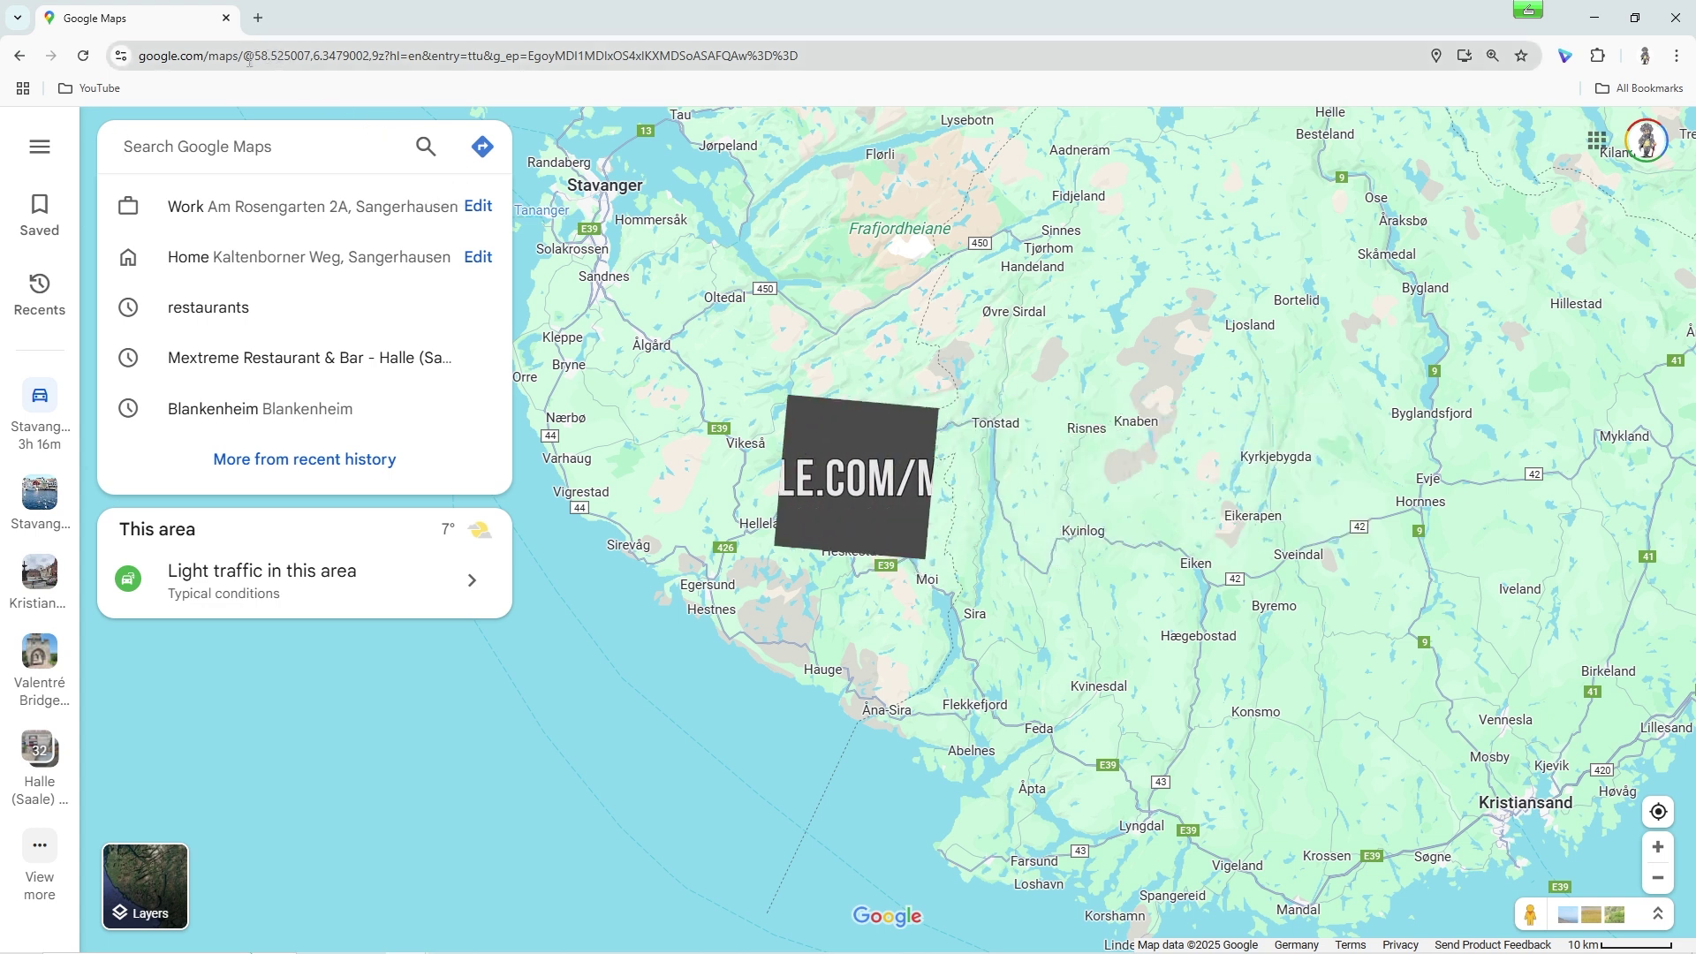
pyautogui.moveTo(247, 61); pyautogui.dragTo(138, 62)
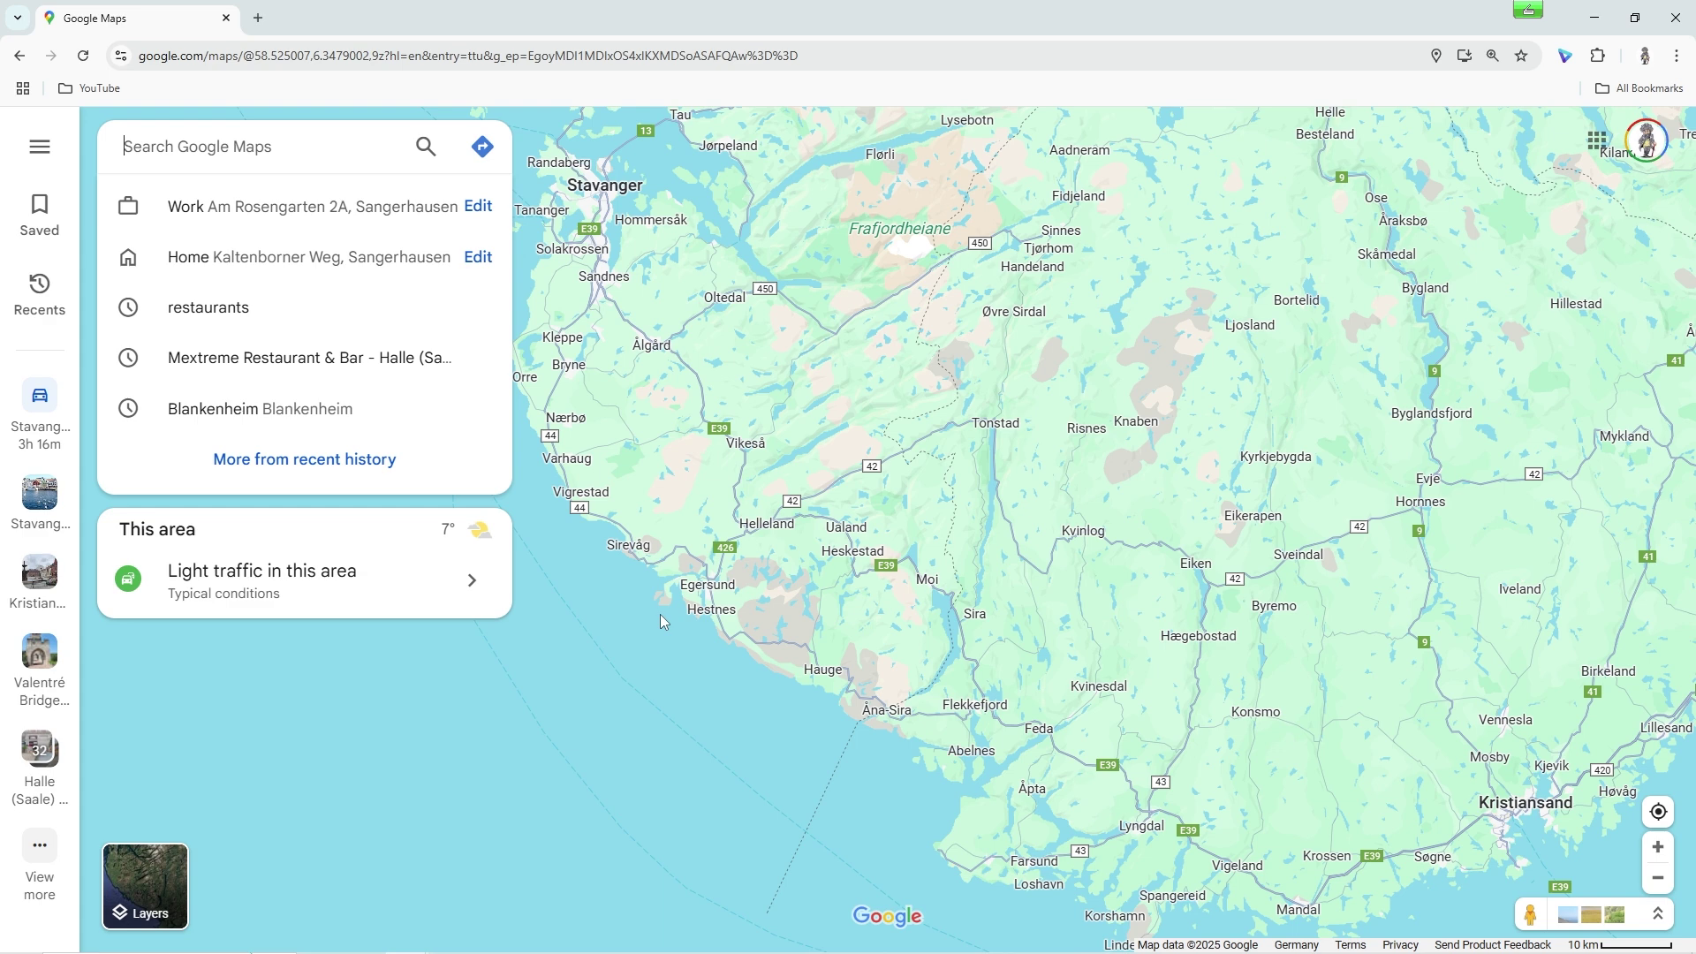
# Plan directions from Kristiansand, Norway to Stavanger, Norway, fastest via E39 at 3 hr 17 min.
pyautogui.click(481, 146)
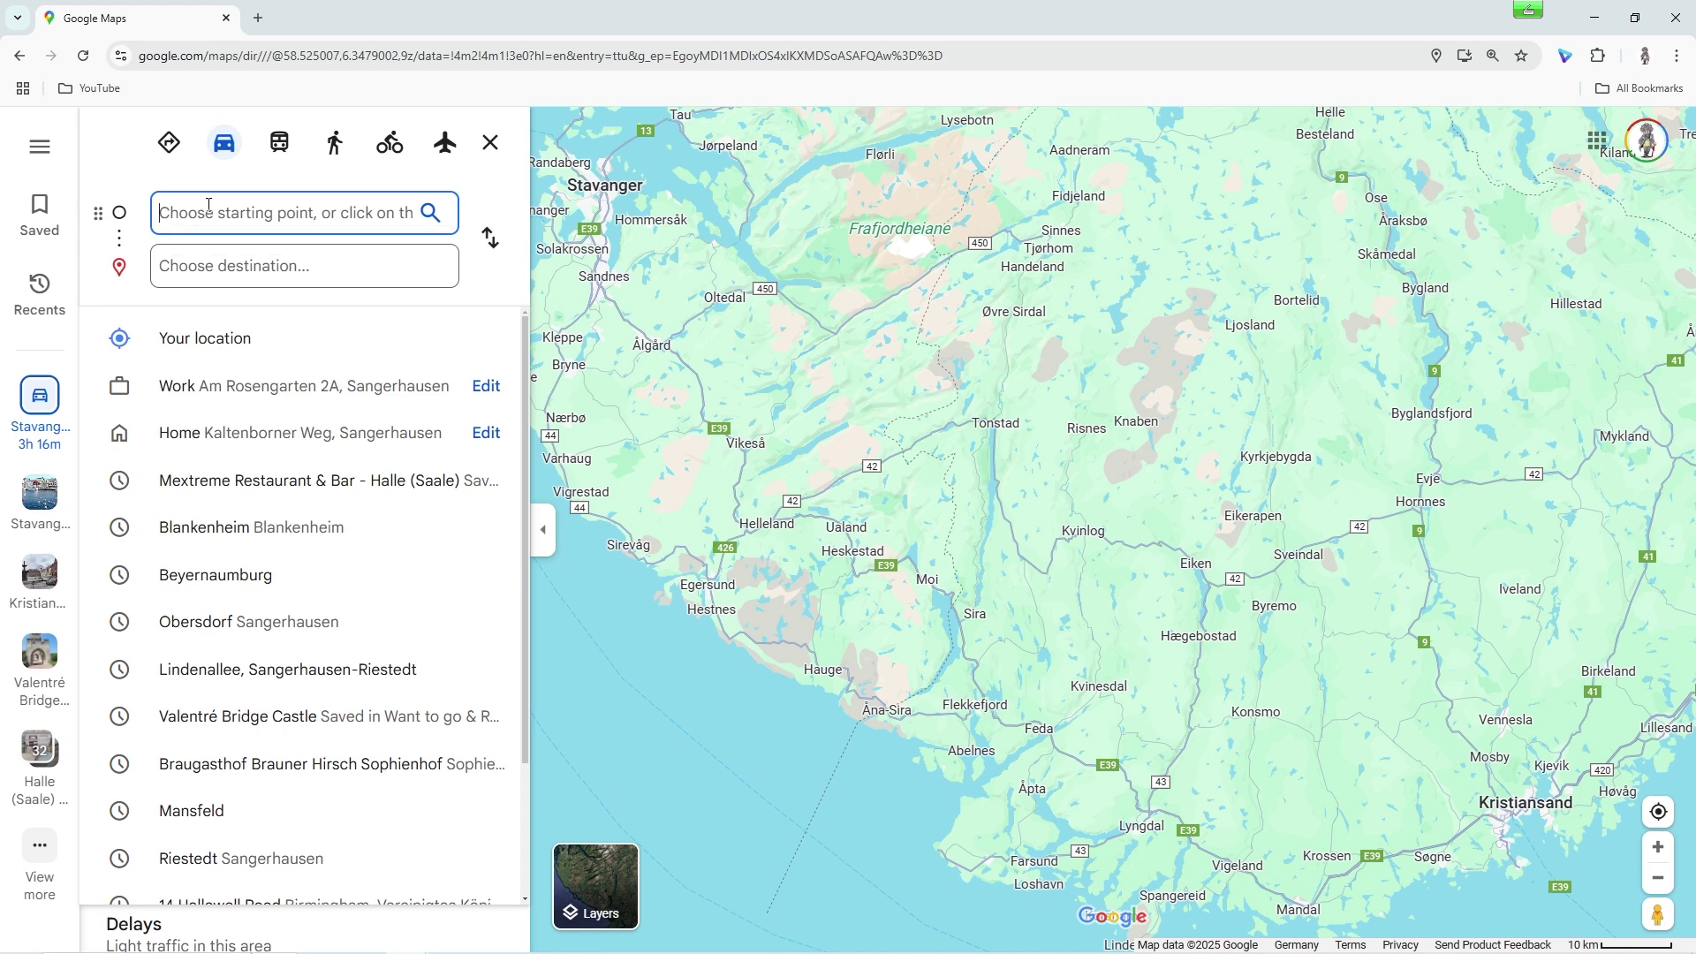
pyautogui.write('Krist')
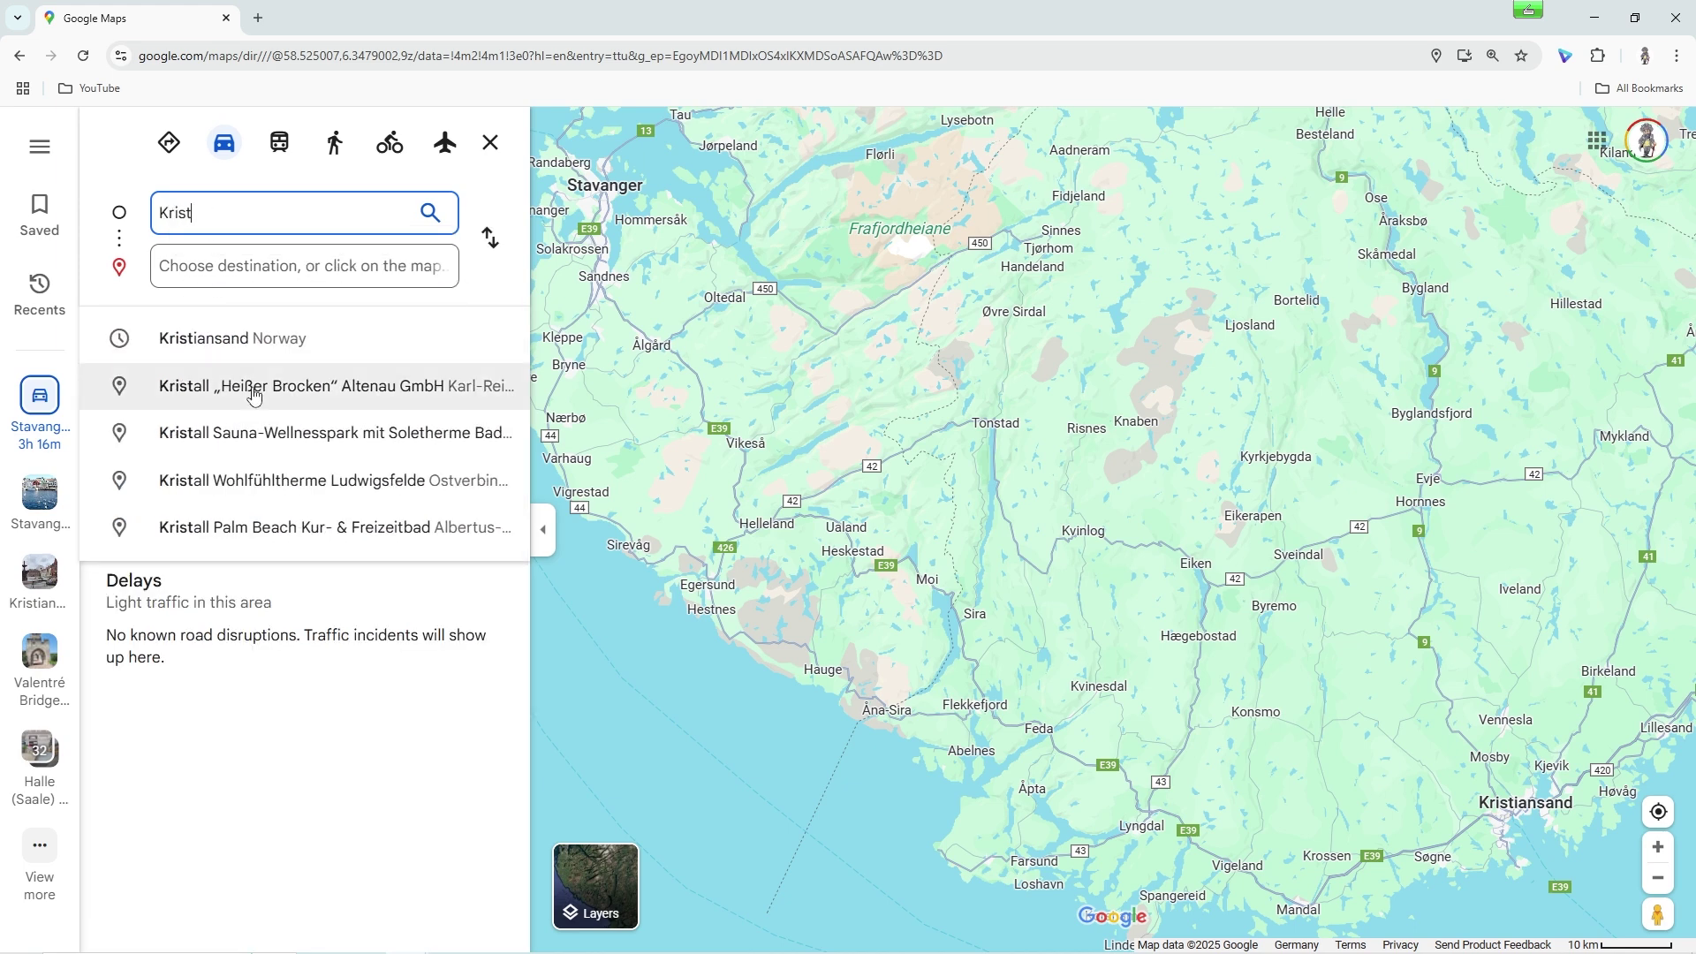
pyautogui.click(224, 349)
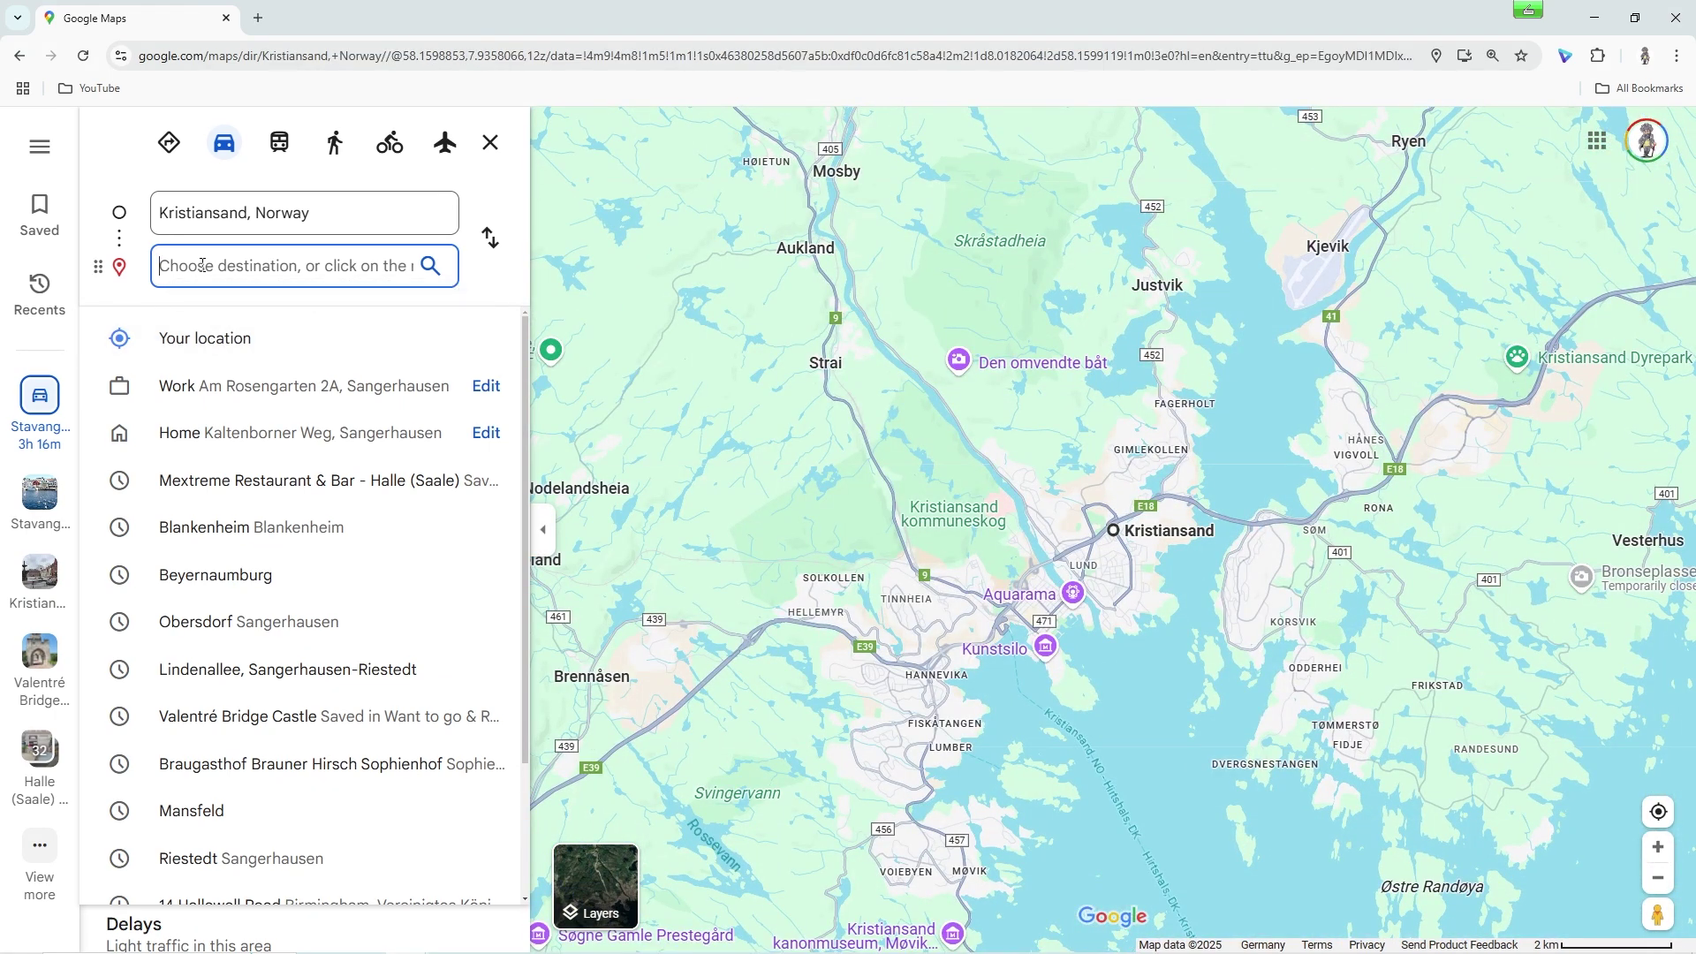
pyautogui.write('Stavanger')
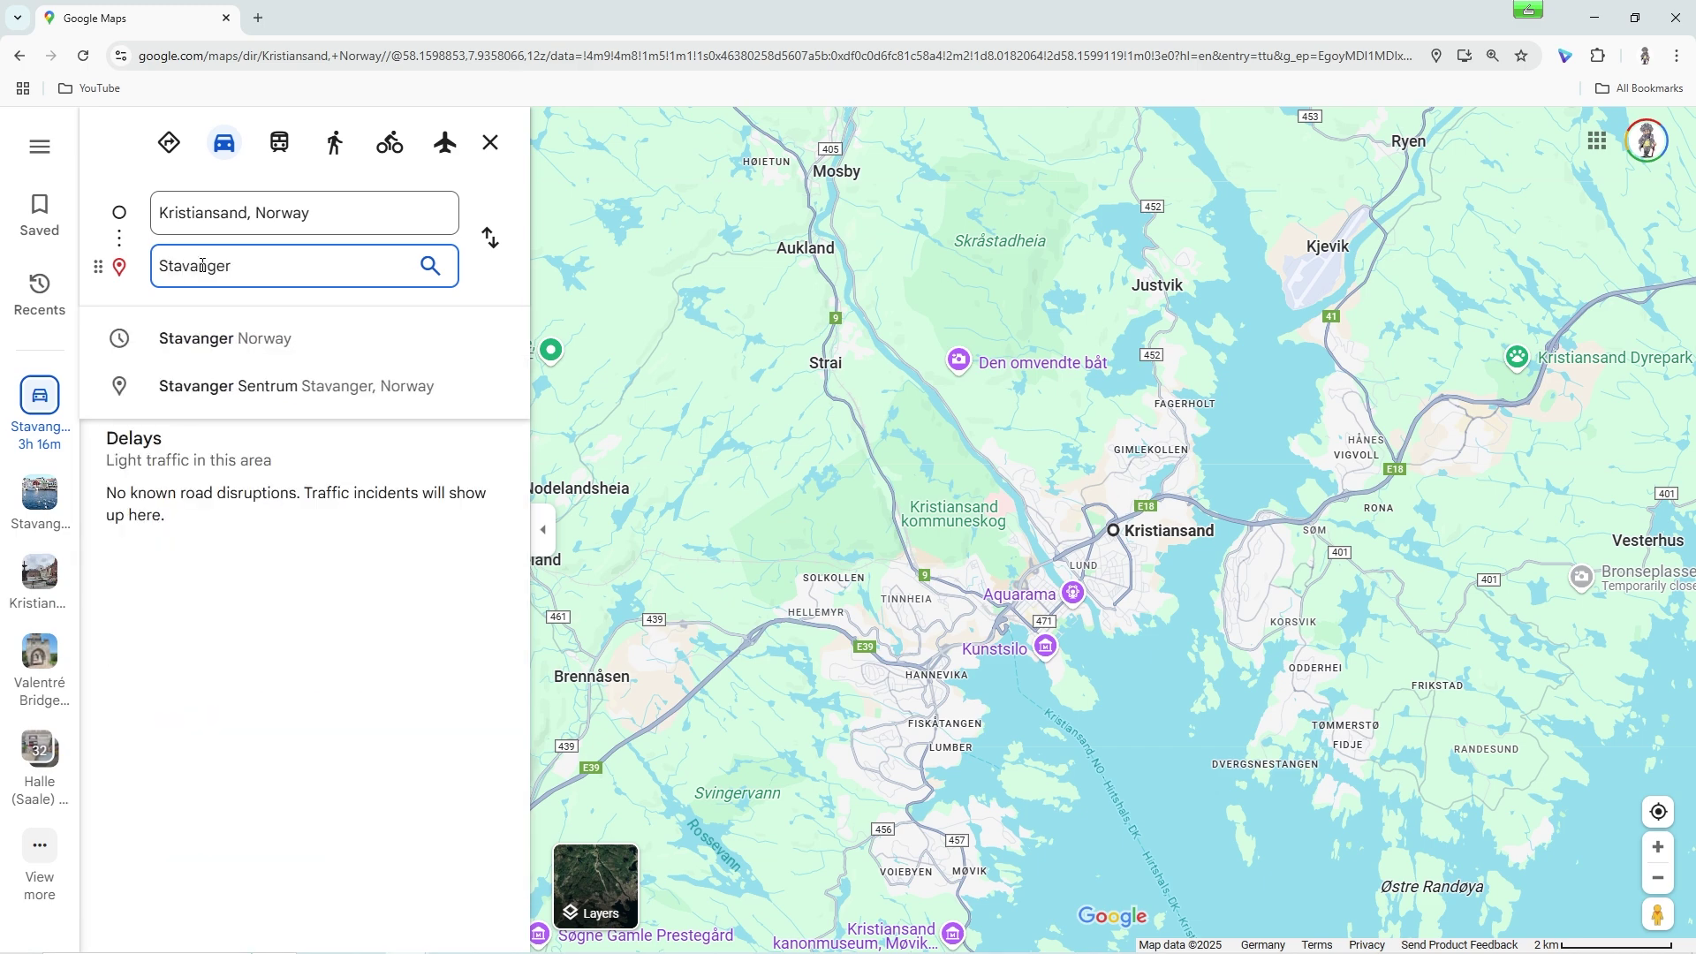
pyautogui.click(210, 356)
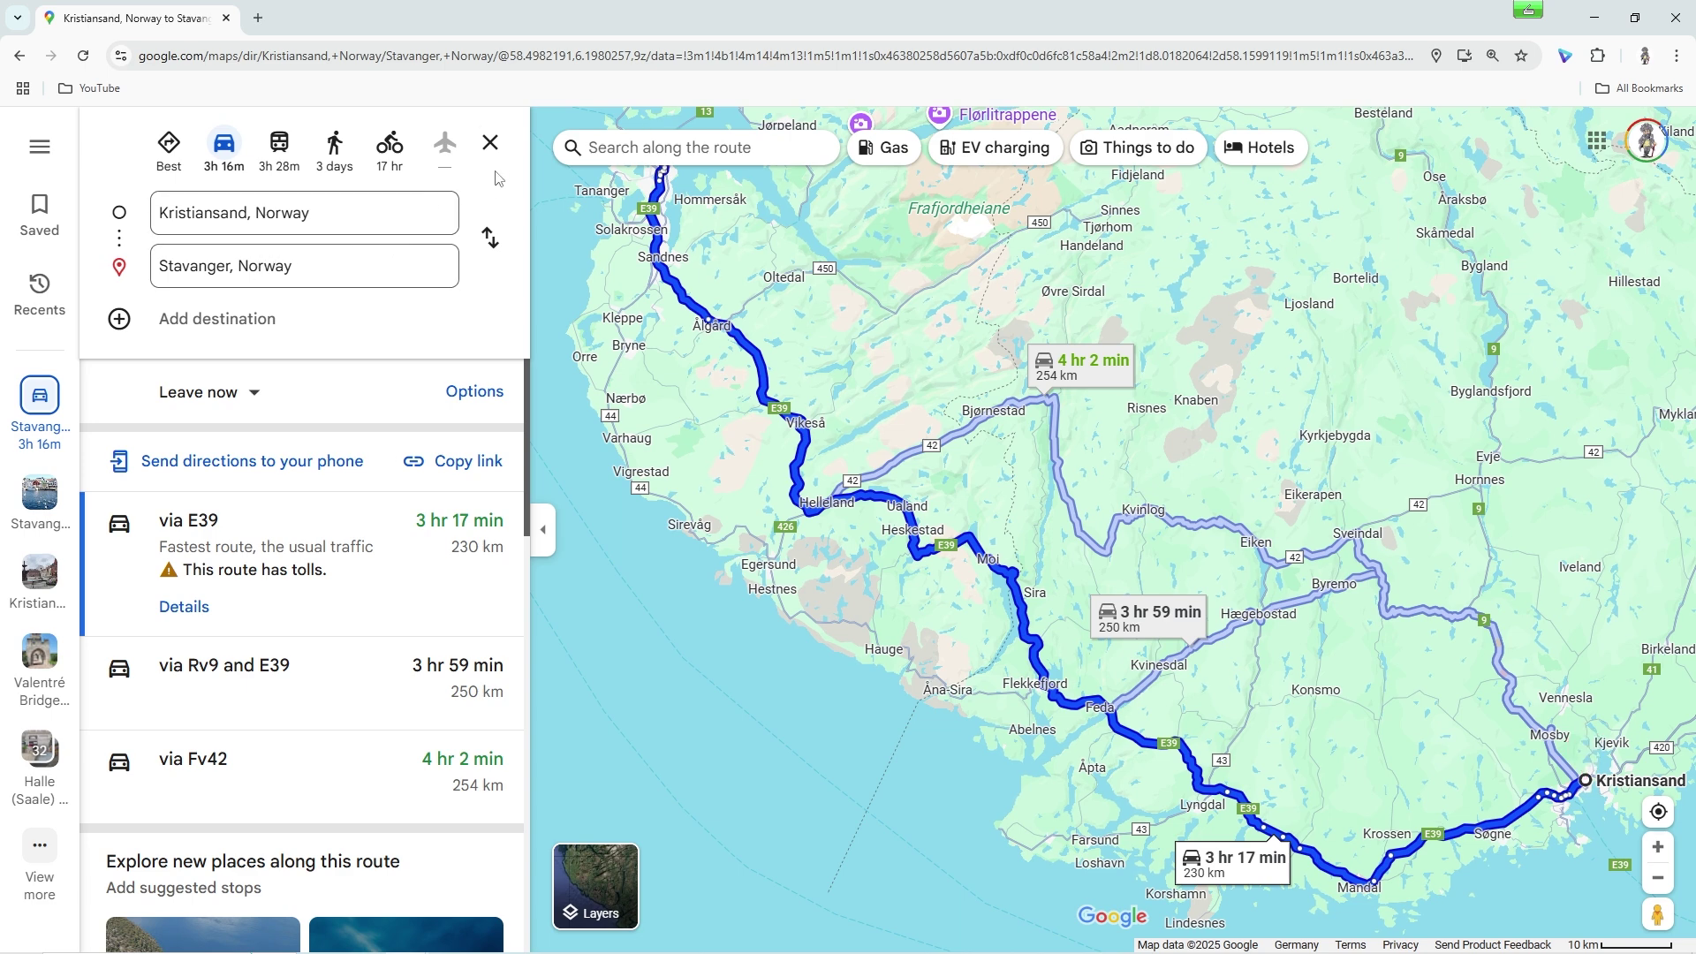
# Drop a pin near Kristiansand, get directions to it, and set Stavanger as the origin.
pyautogui.click(491, 143)
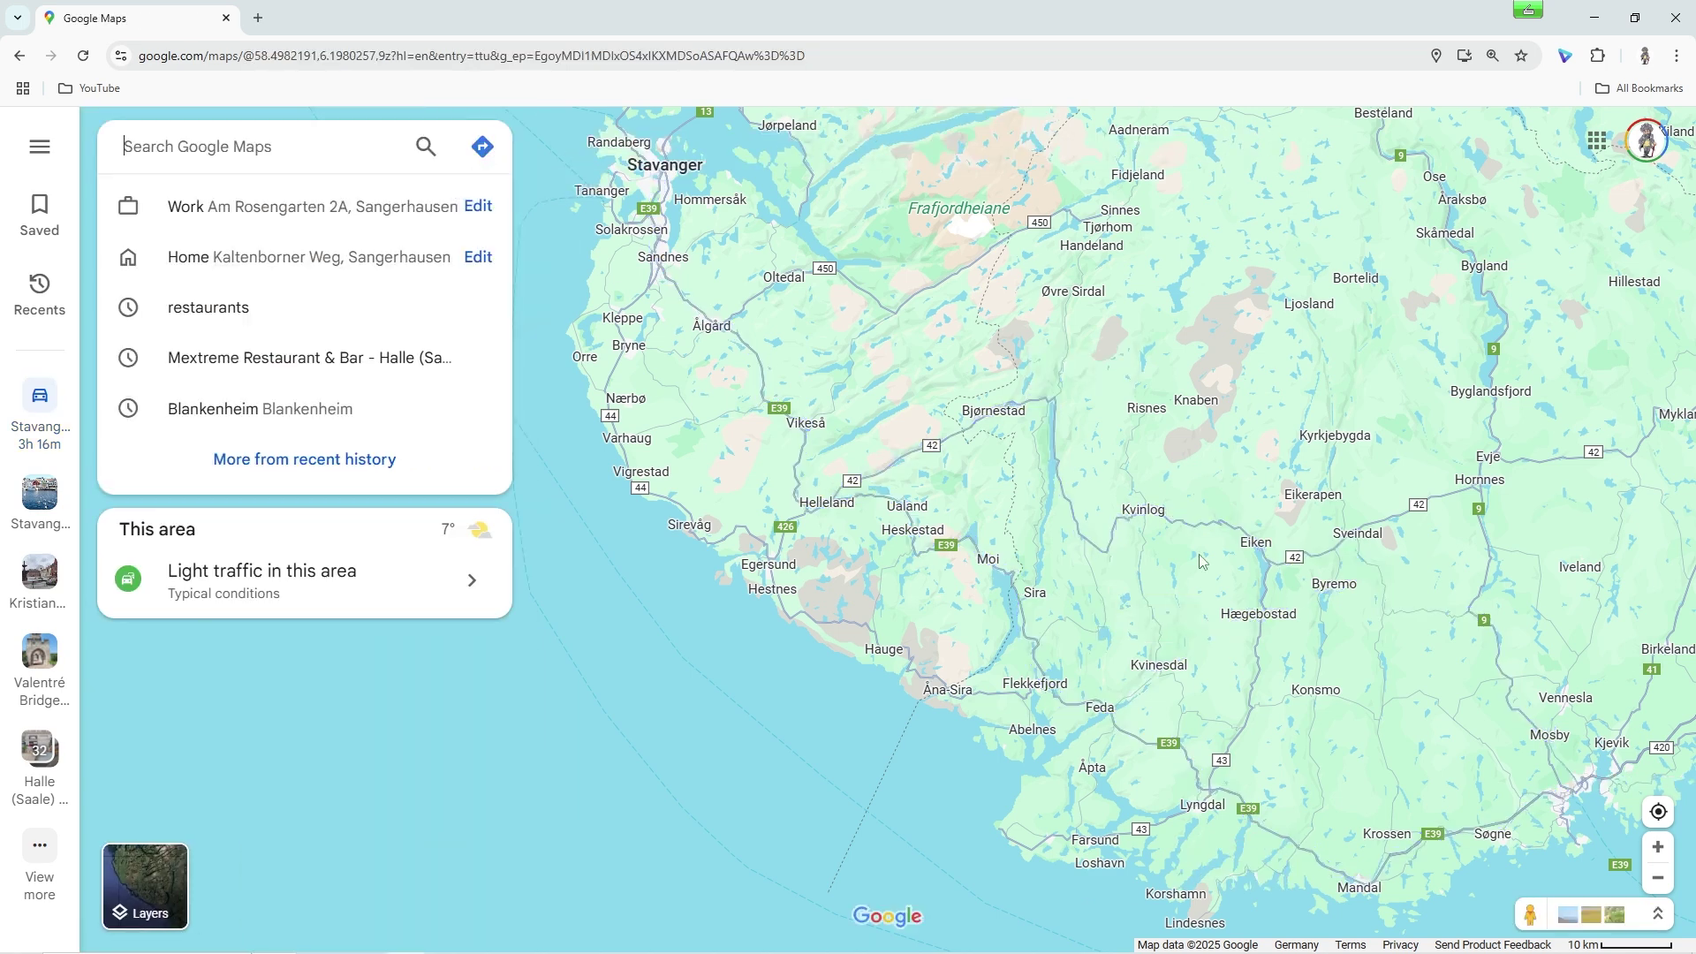
pyautogui.click(1581, 790)
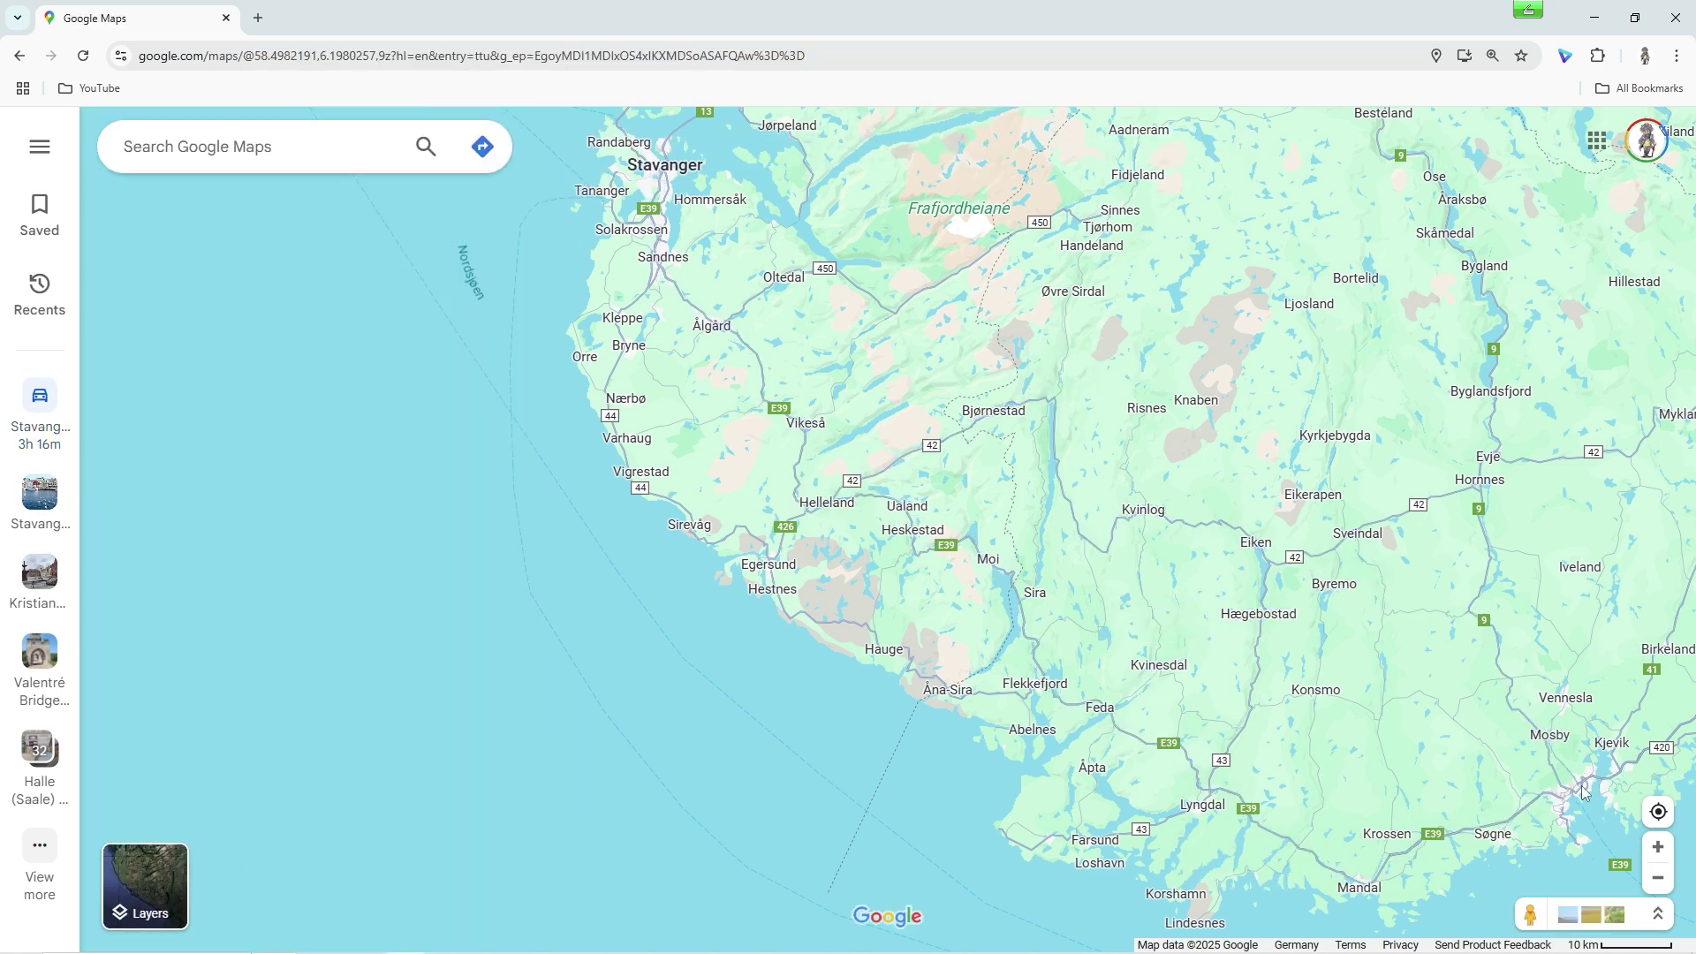
pyautogui.click(1583, 792)
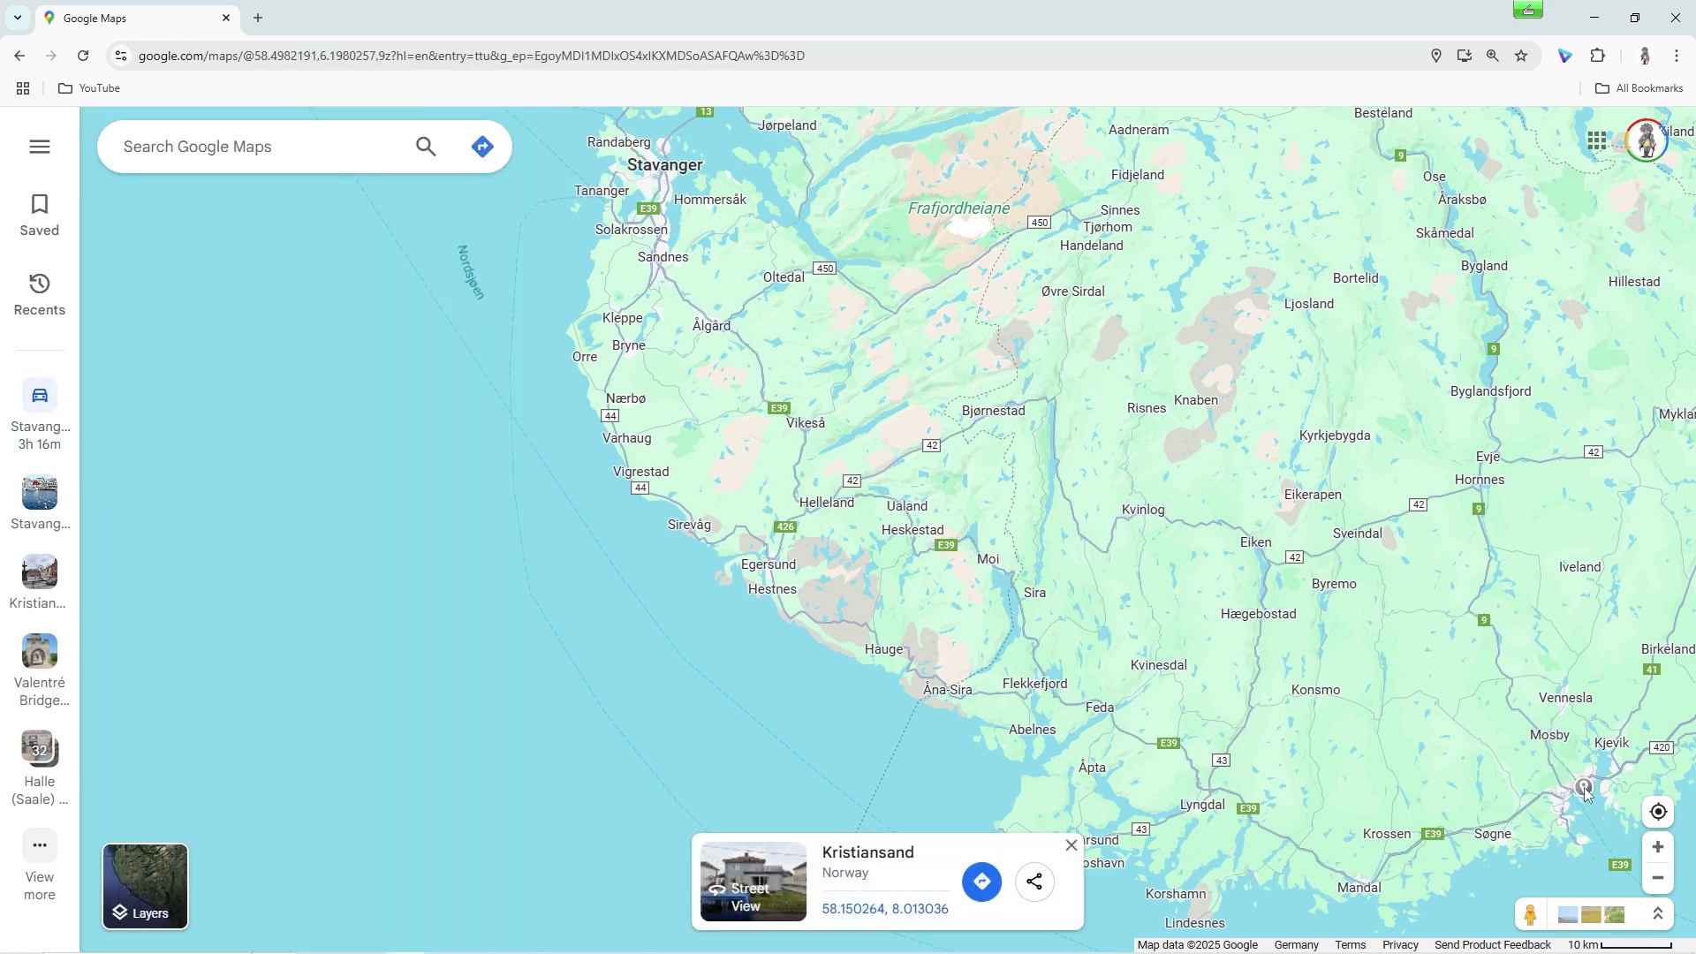
pyautogui.click(982, 882)
pyautogui.click(292, 266)
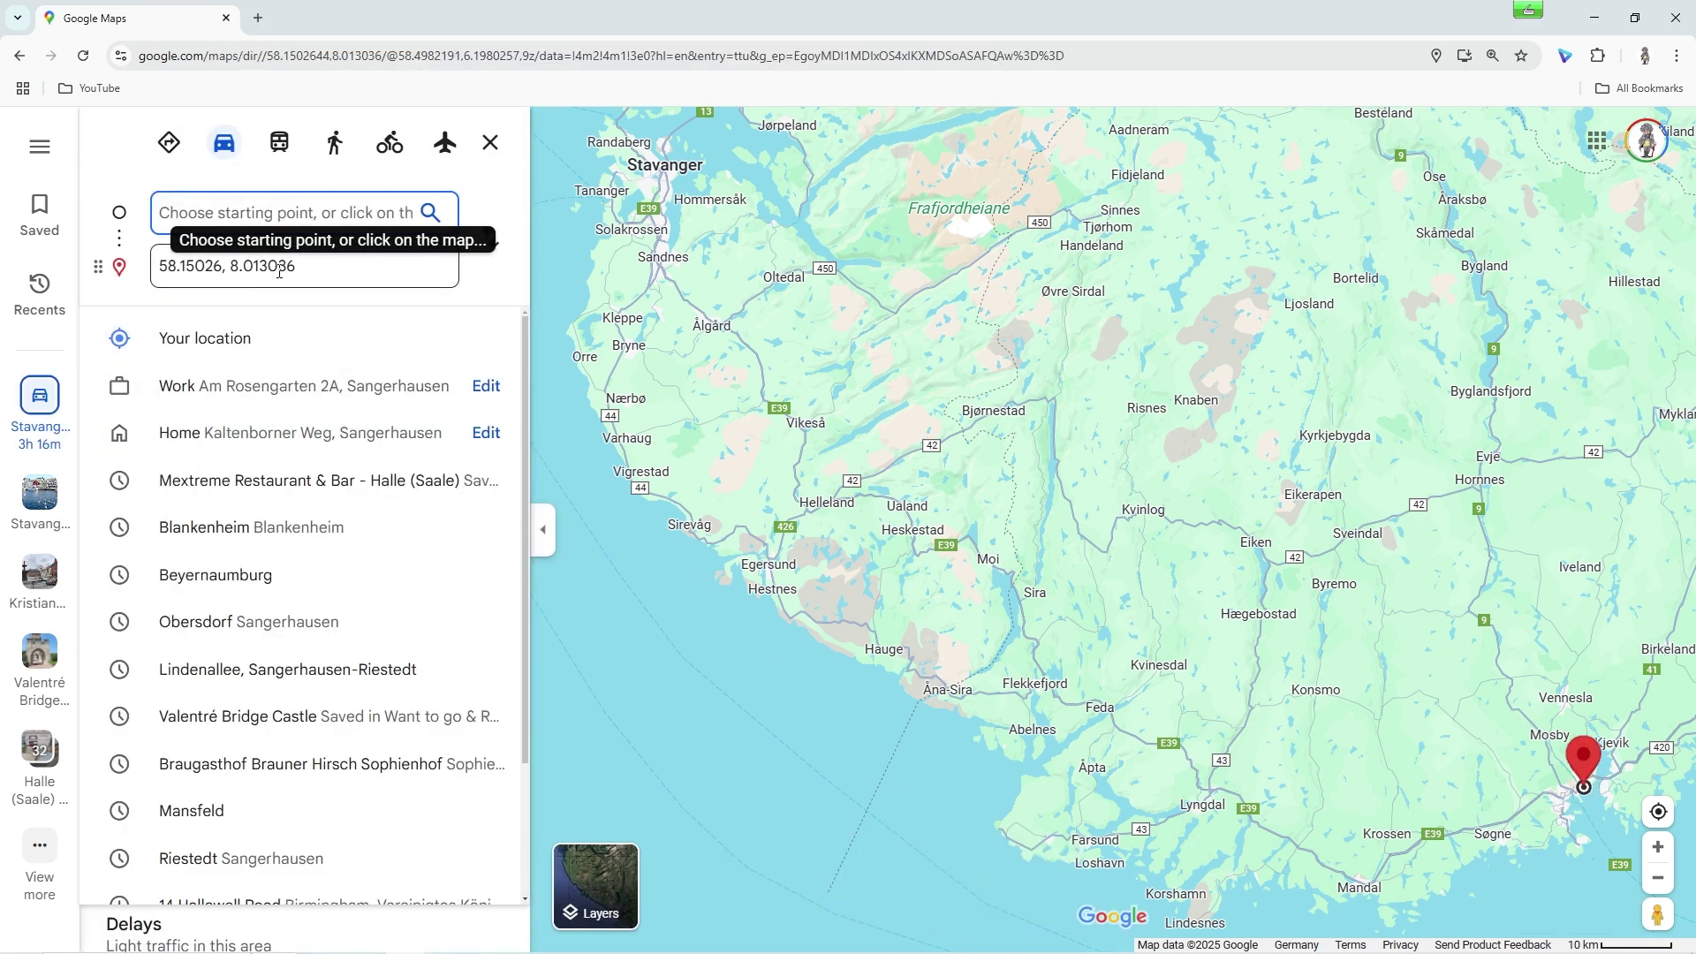
pyautogui.click(665, 174)
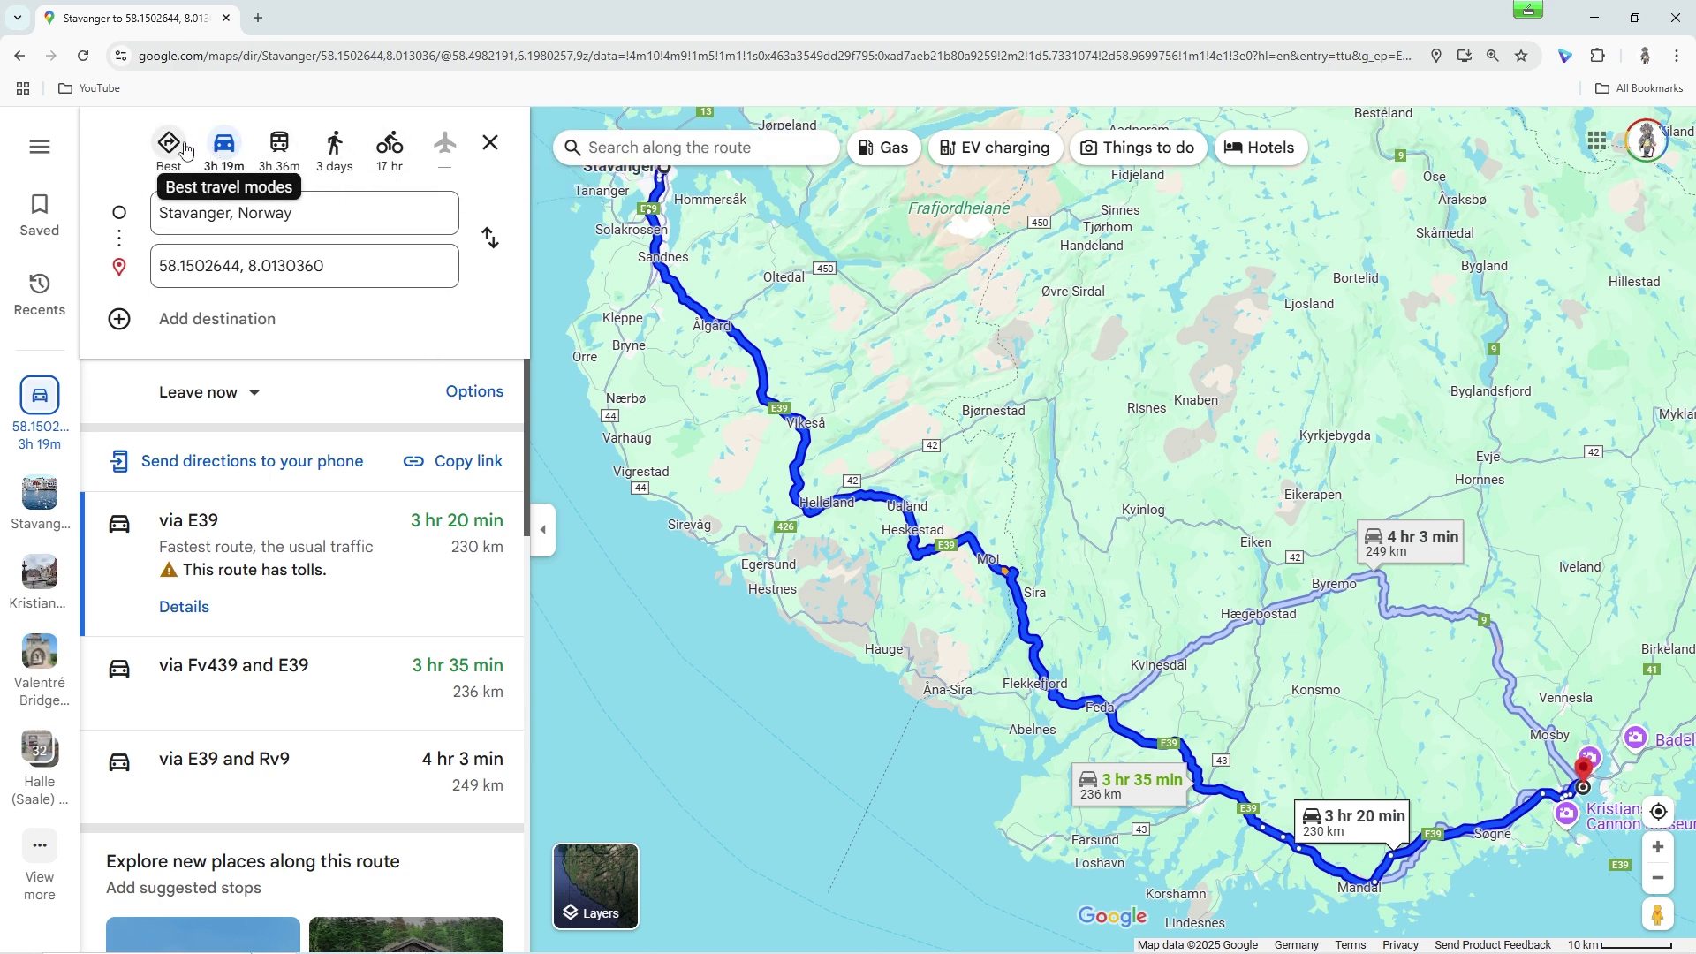
# Check transit, walking and cycling times, then view Best routes across all travel modes.
pyautogui.click(277, 147)
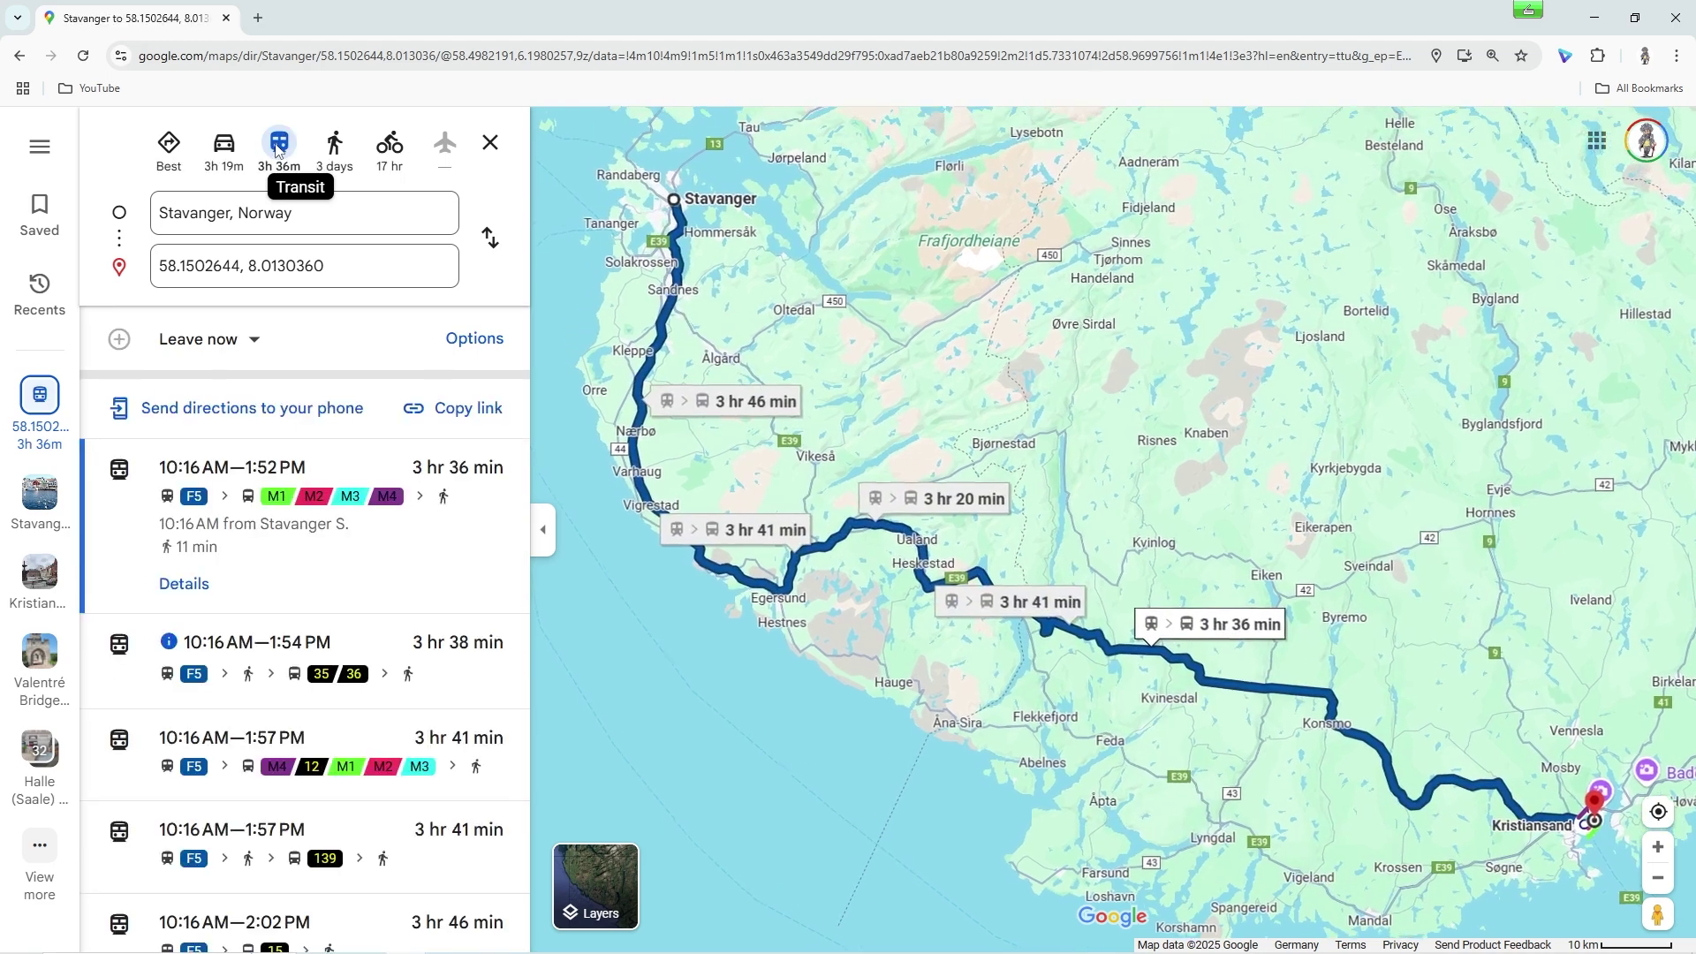
pyautogui.click(321, 148)
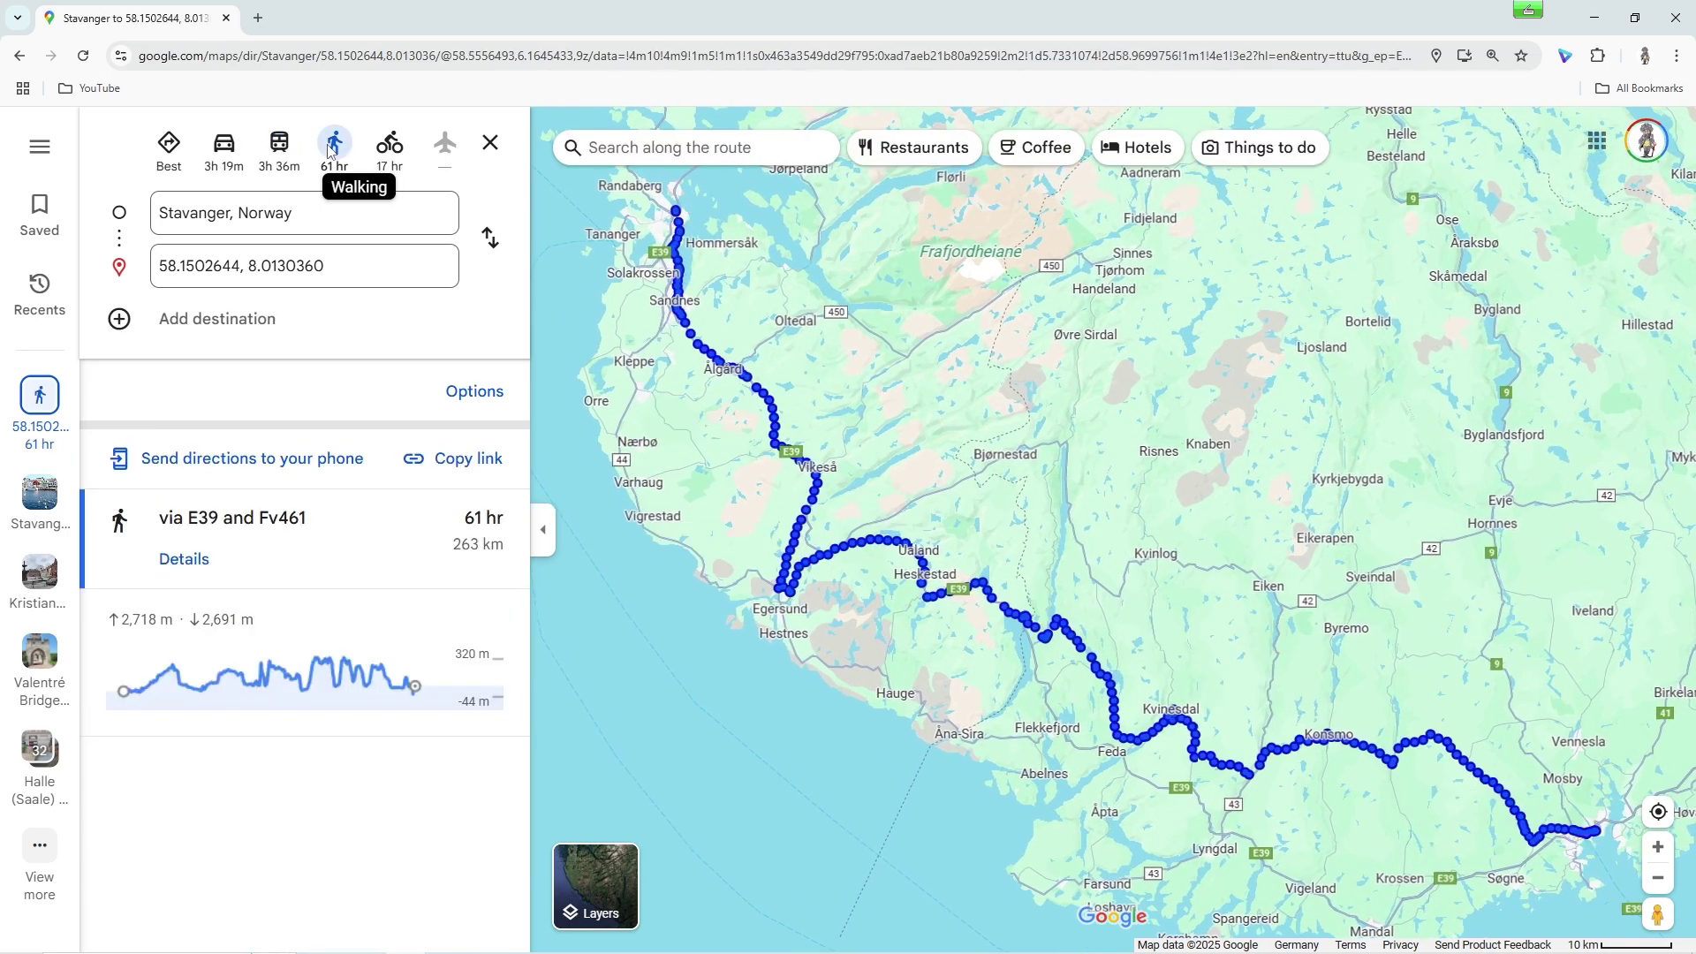
pyautogui.click(390, 152)
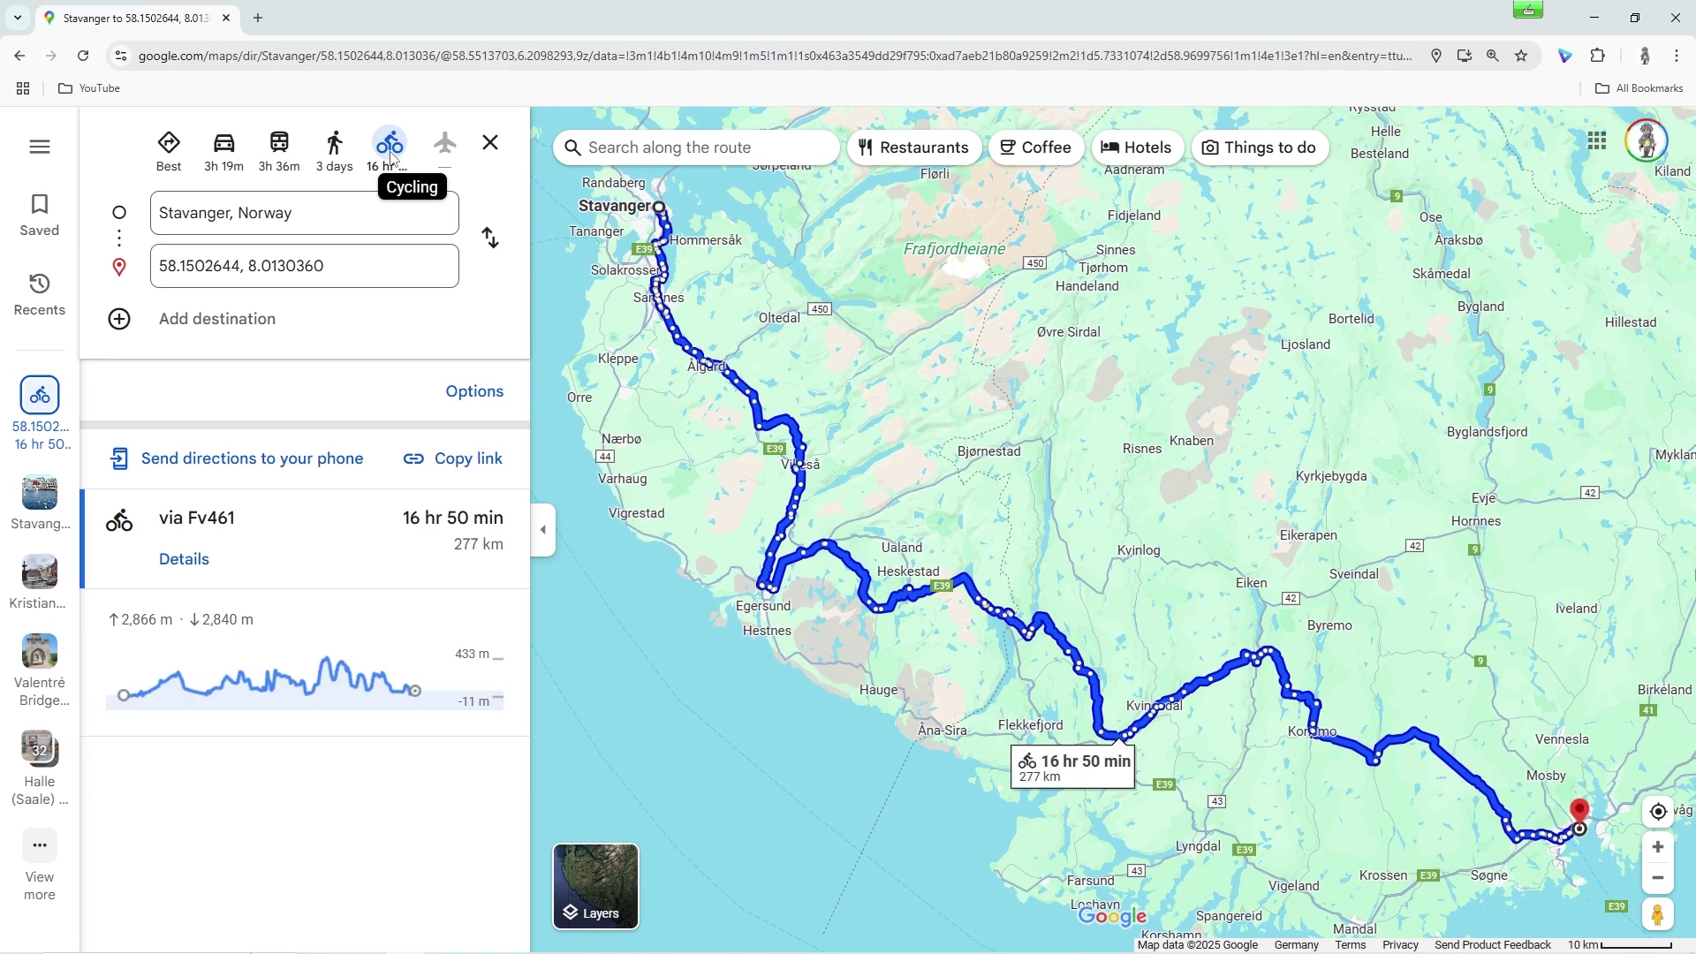
pyautogui.click(278, 142)
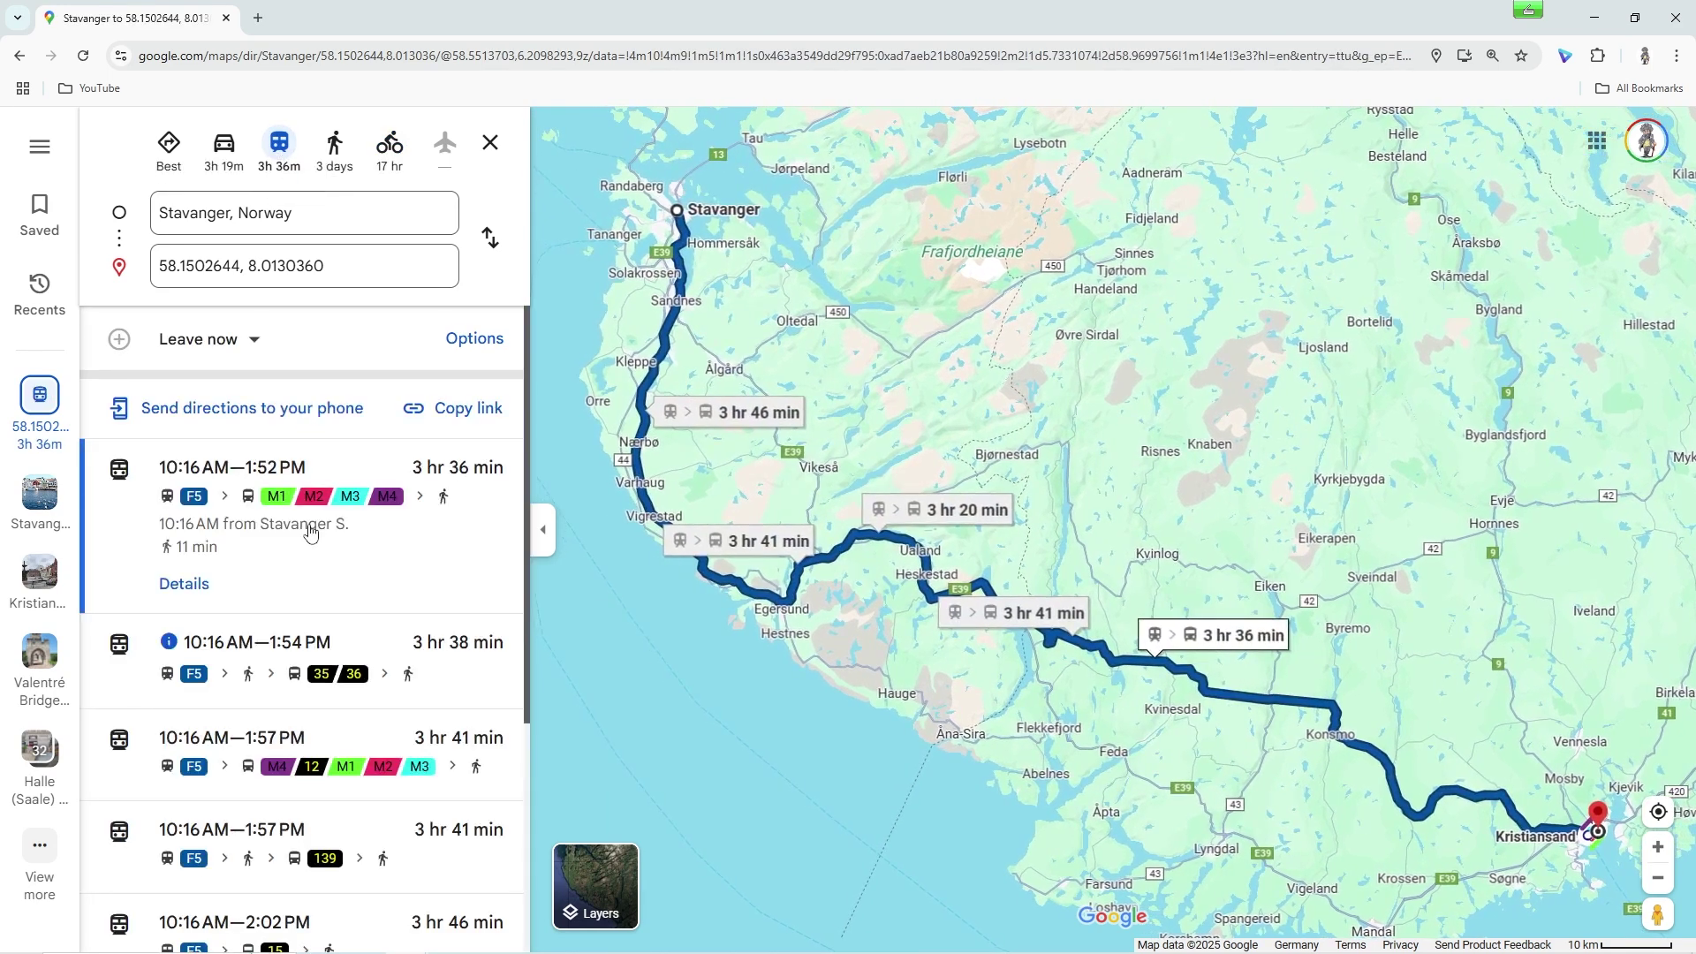
pyautogui.scroll(-3, 305, 523)
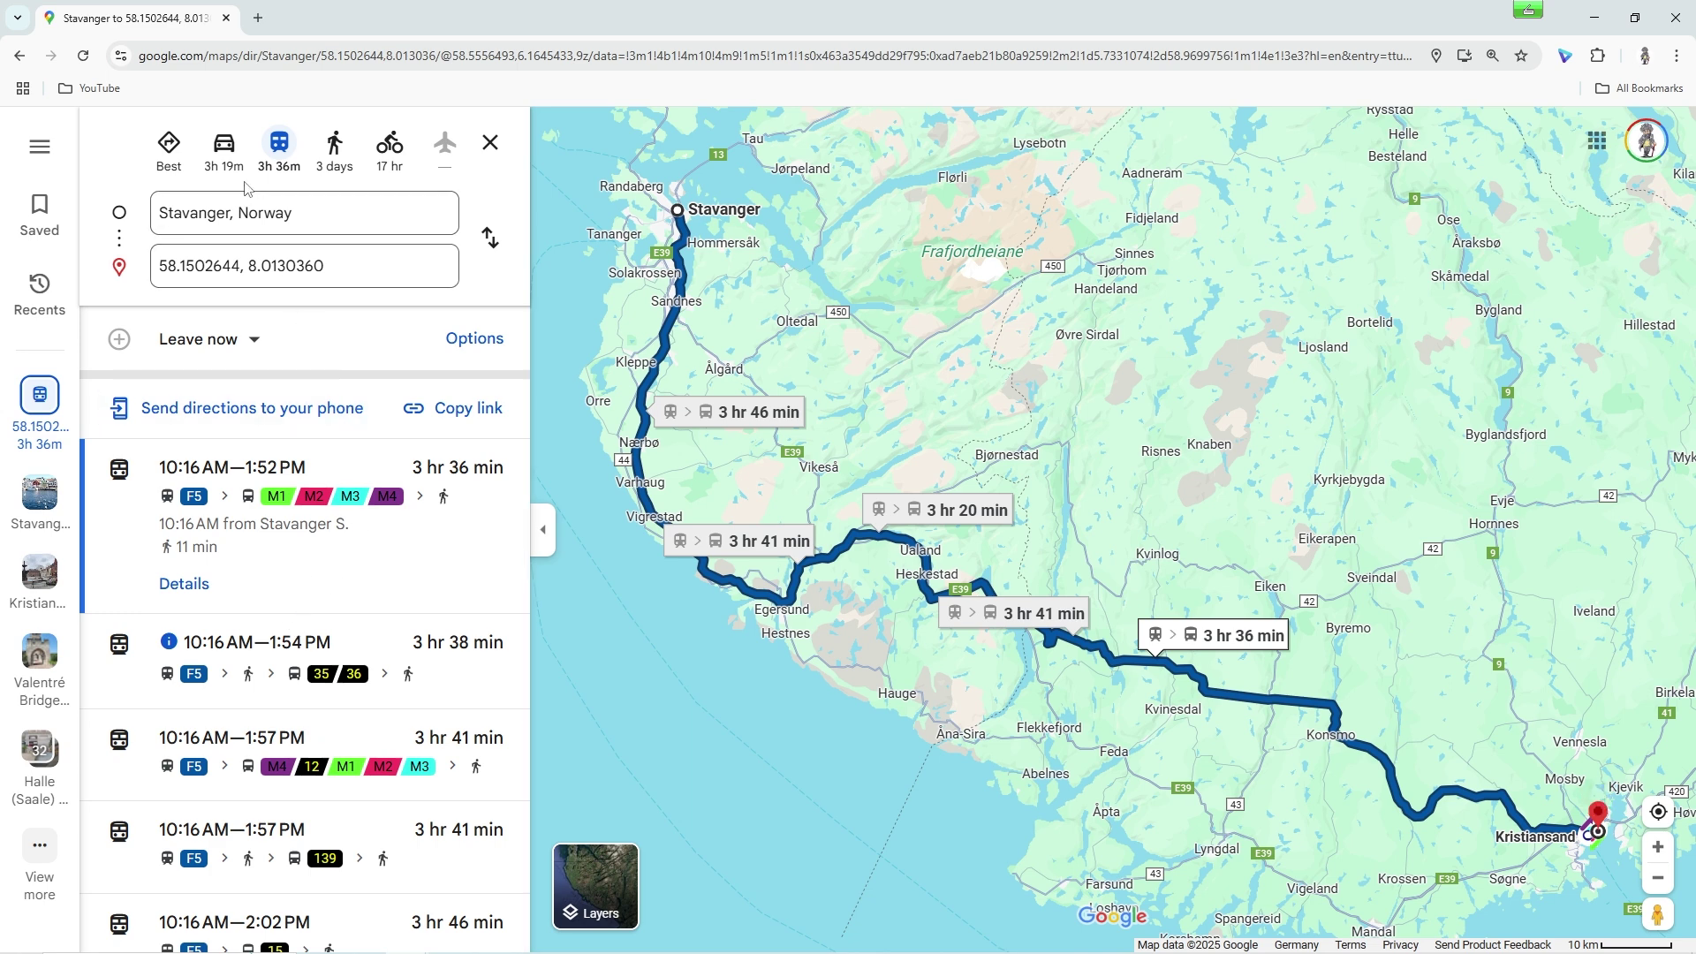
pyautogui.click(167, 144)
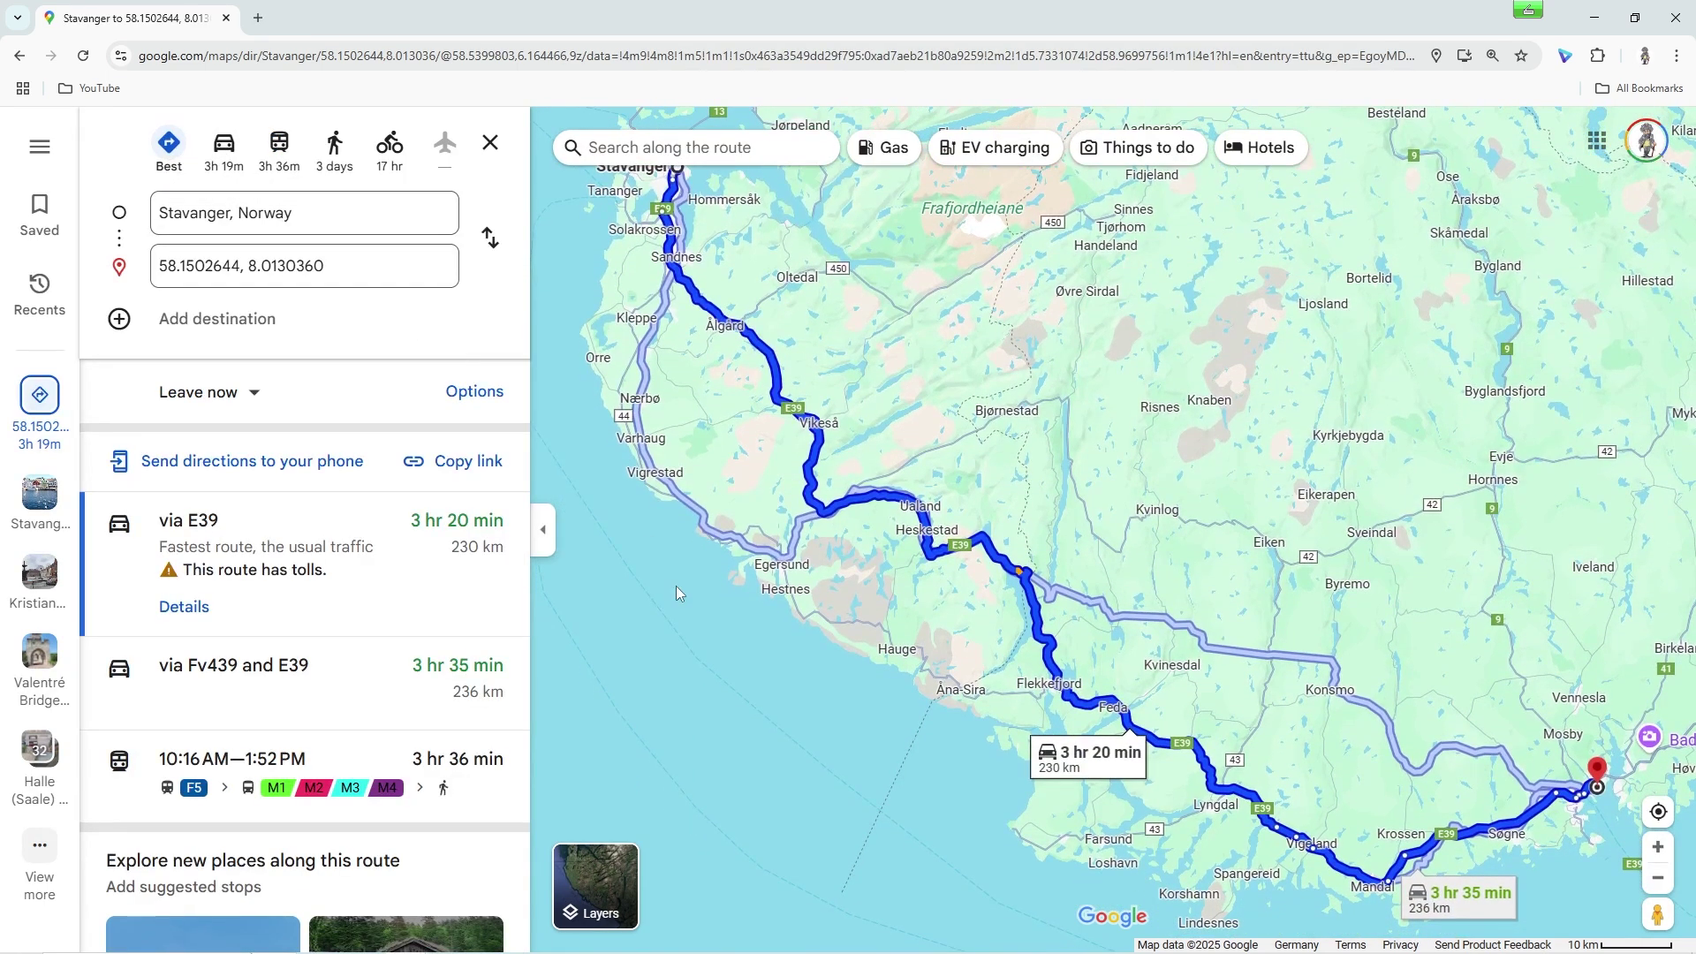
# Pan the map to frame the driving route south from Stavanger.
pyautogui.moveTo(655, 564); pyautogui.dragTo(651, 585)
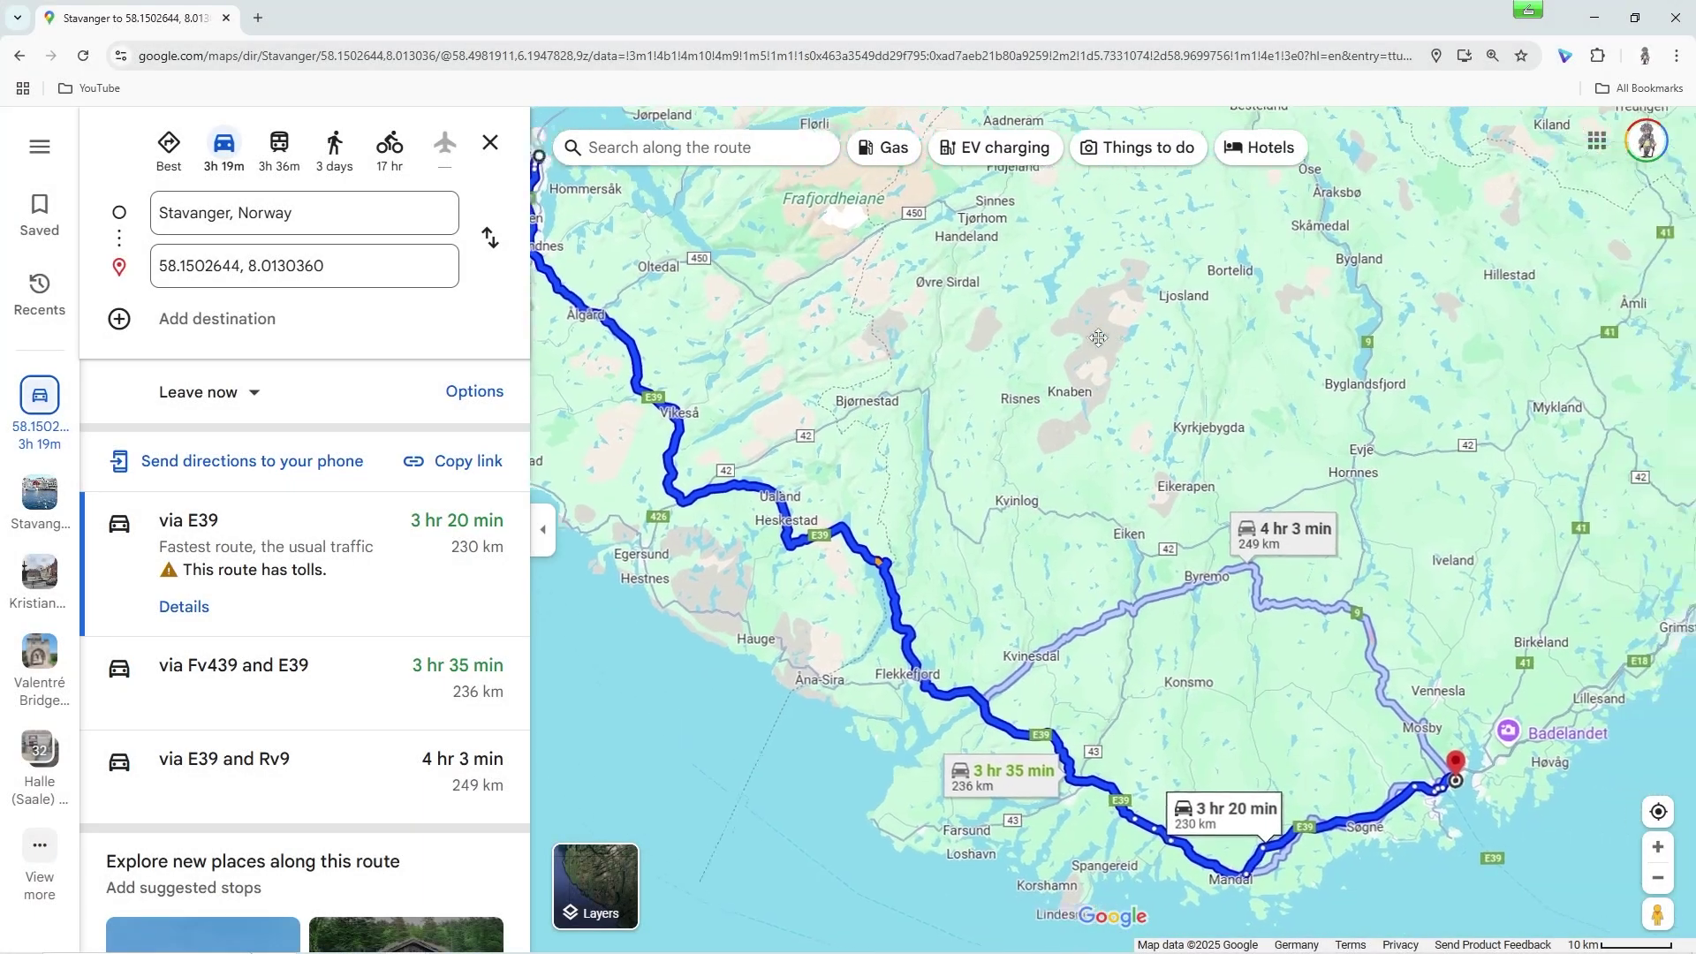
pyautogui.moveTo(1098, 337); pyautogui.dragTo(1199, 405)
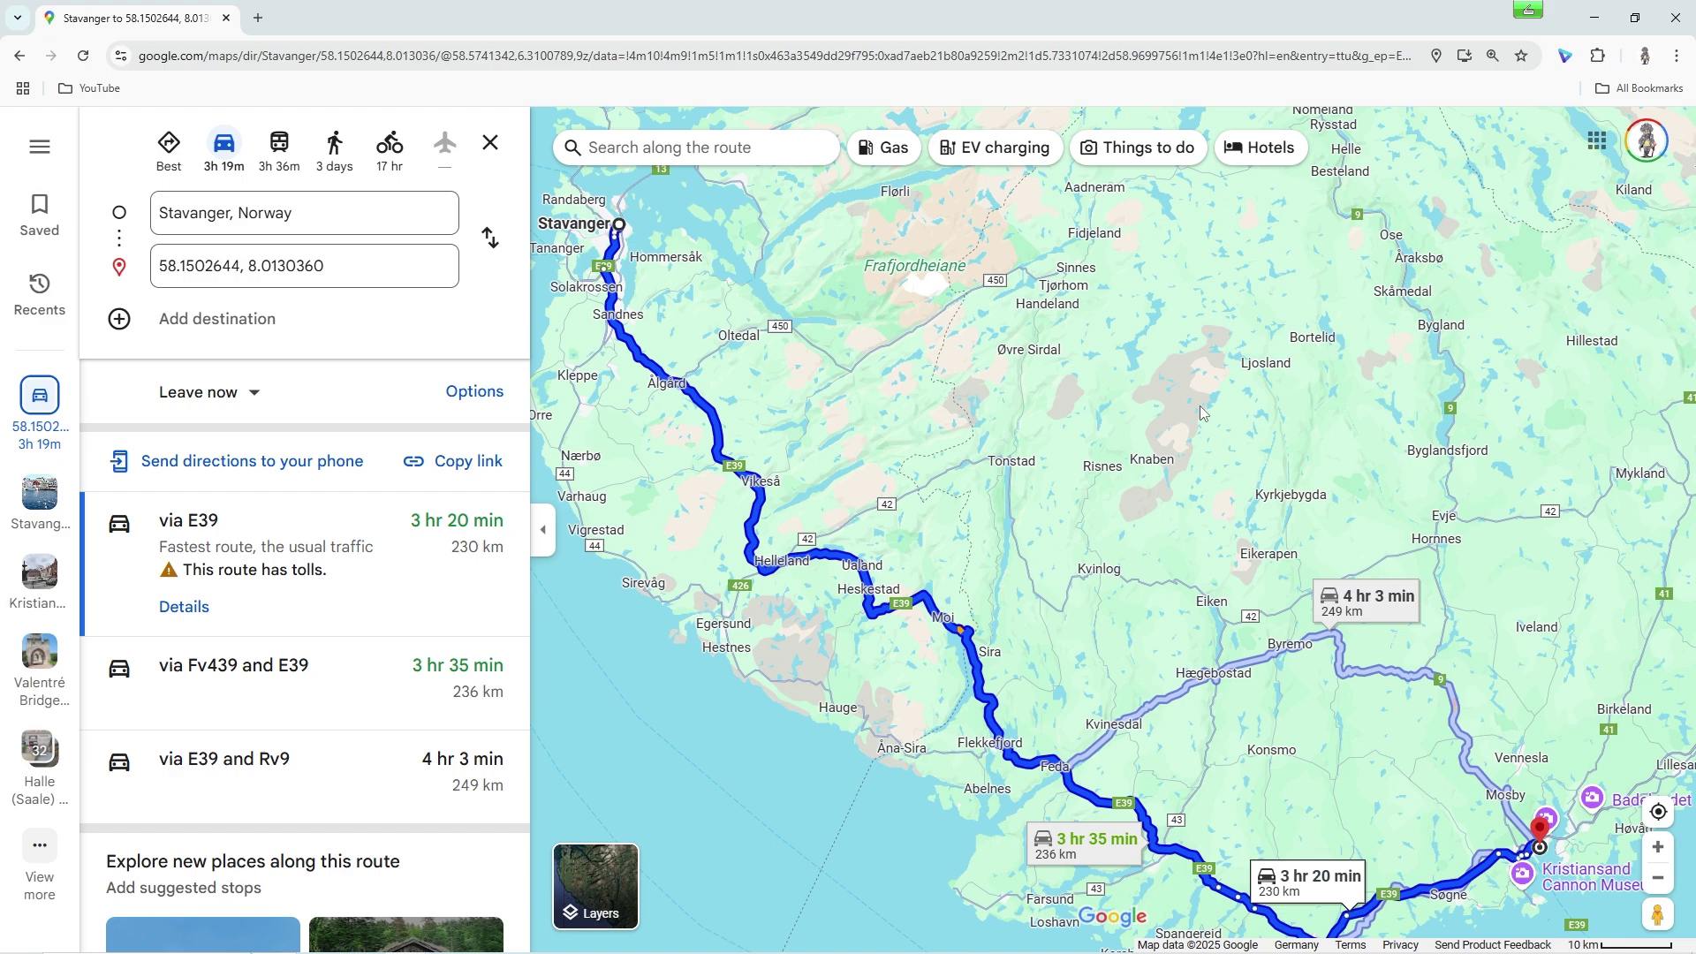
# Zoom the map until the whole Stavanger–Kristiansand driving route is visible.
pyautogui.scroll(-3, 1199, 412)
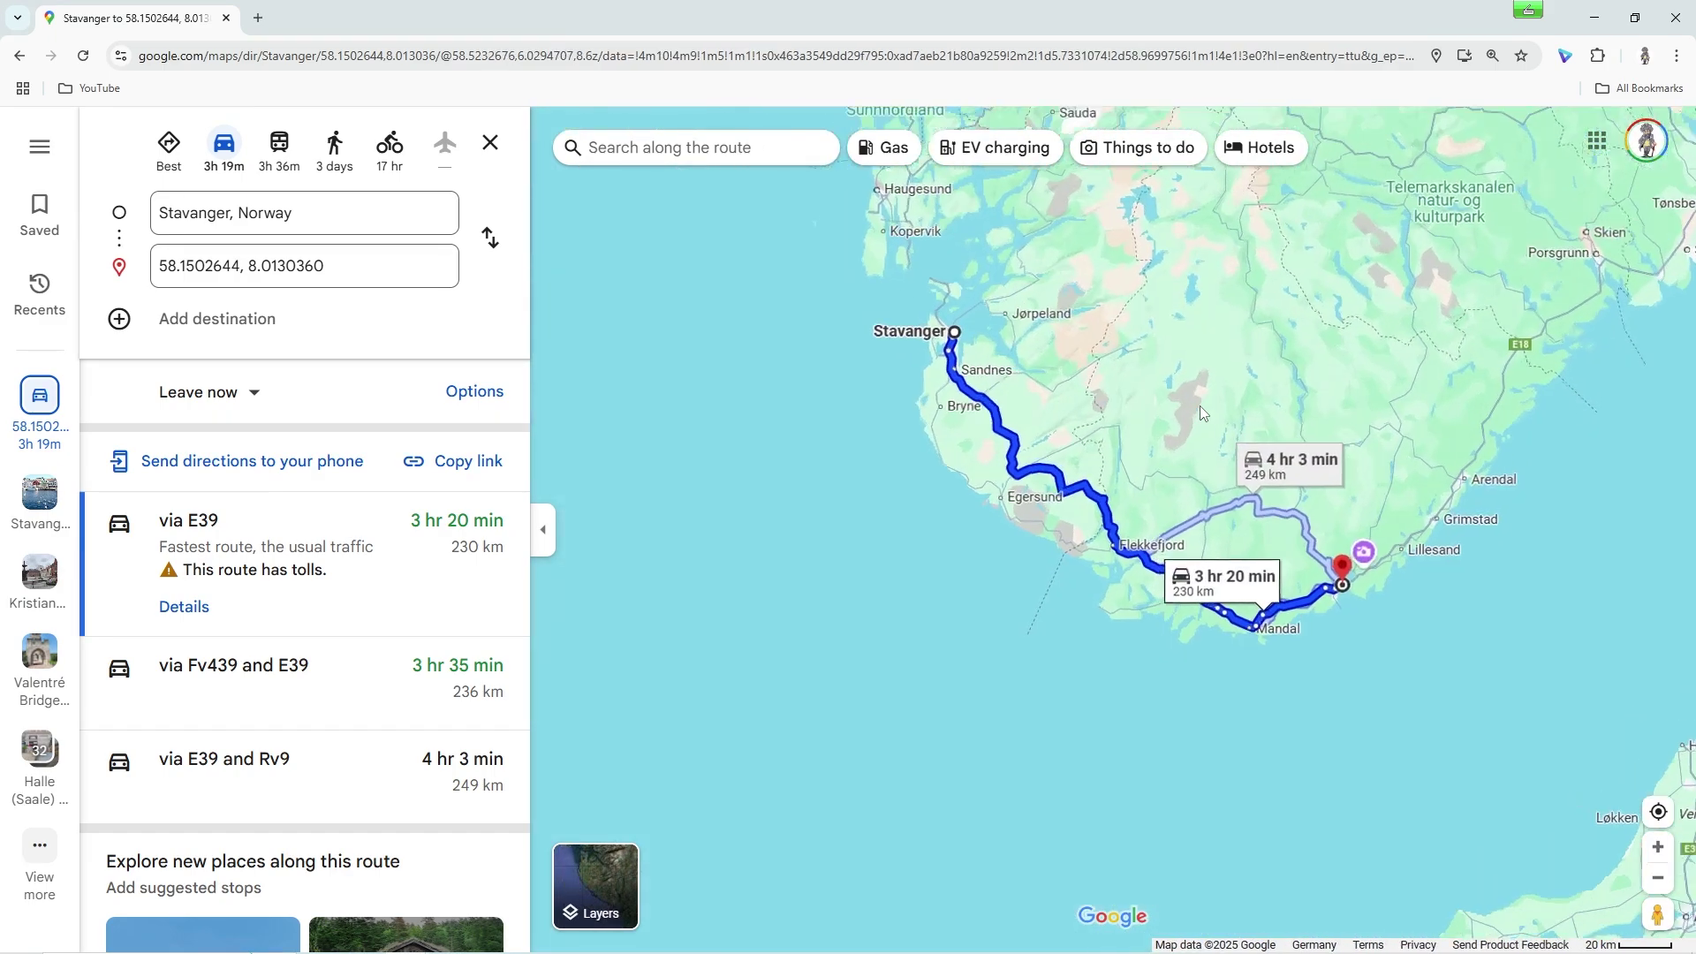
pyautogui.scroll(3, 1200, 408)
pyautogui.click(1659, 850)
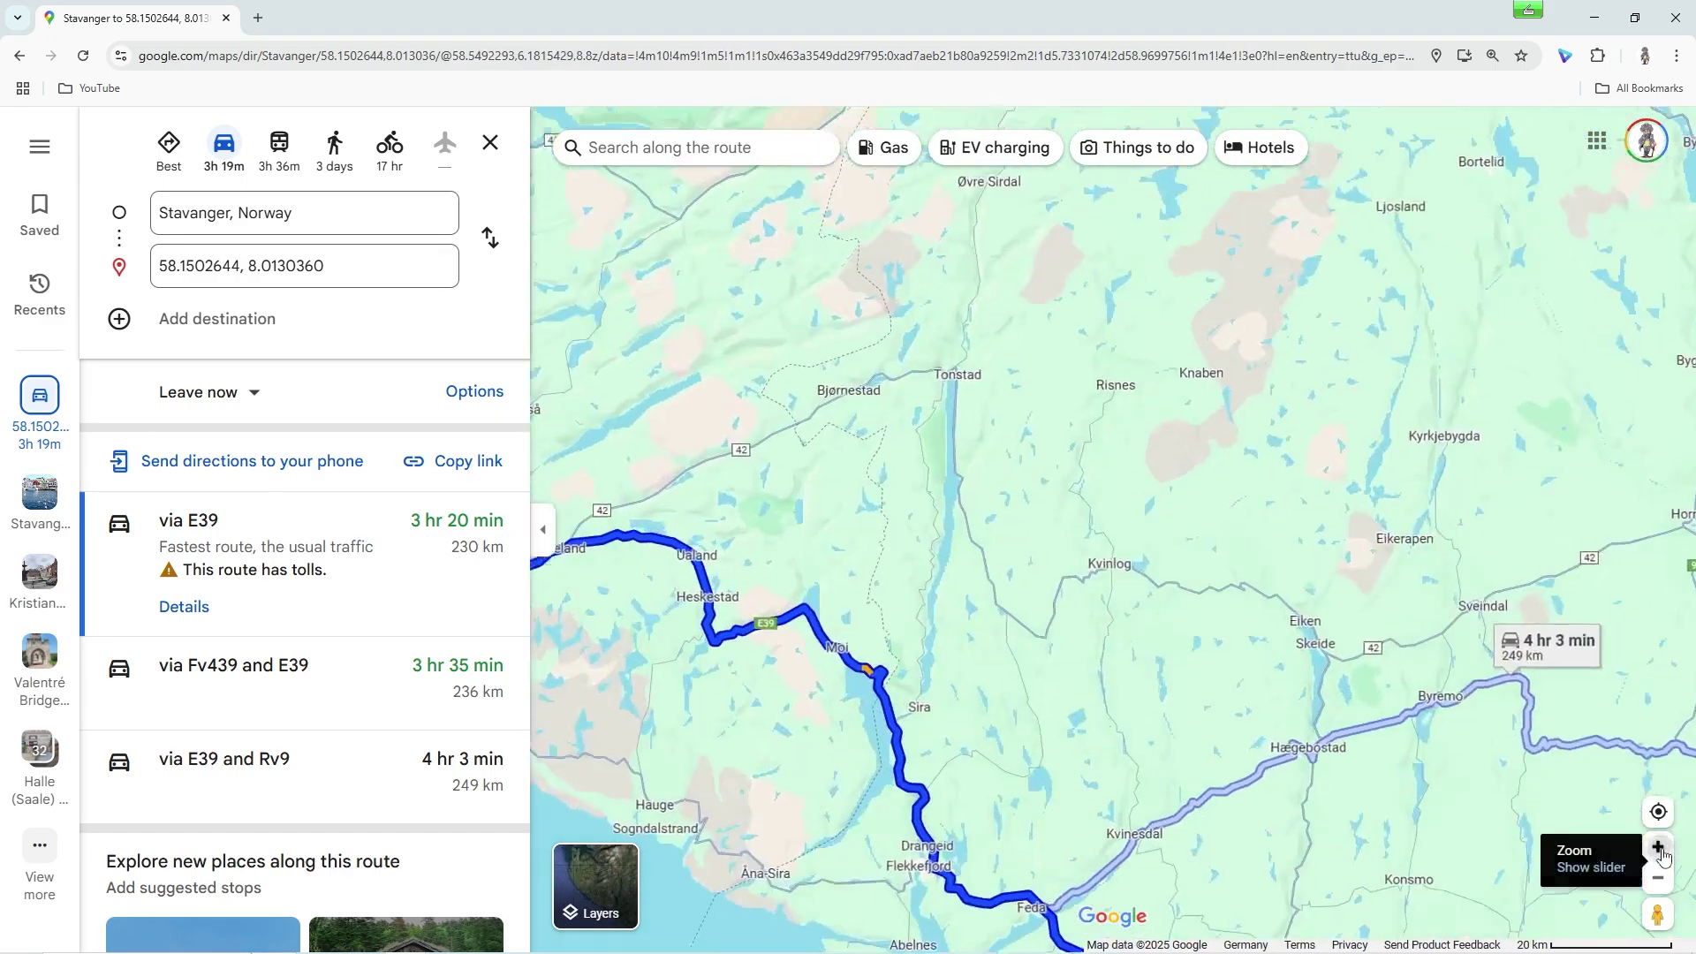
pyautogui.click(1659, 878)
pyautogui.click(1659, 878)
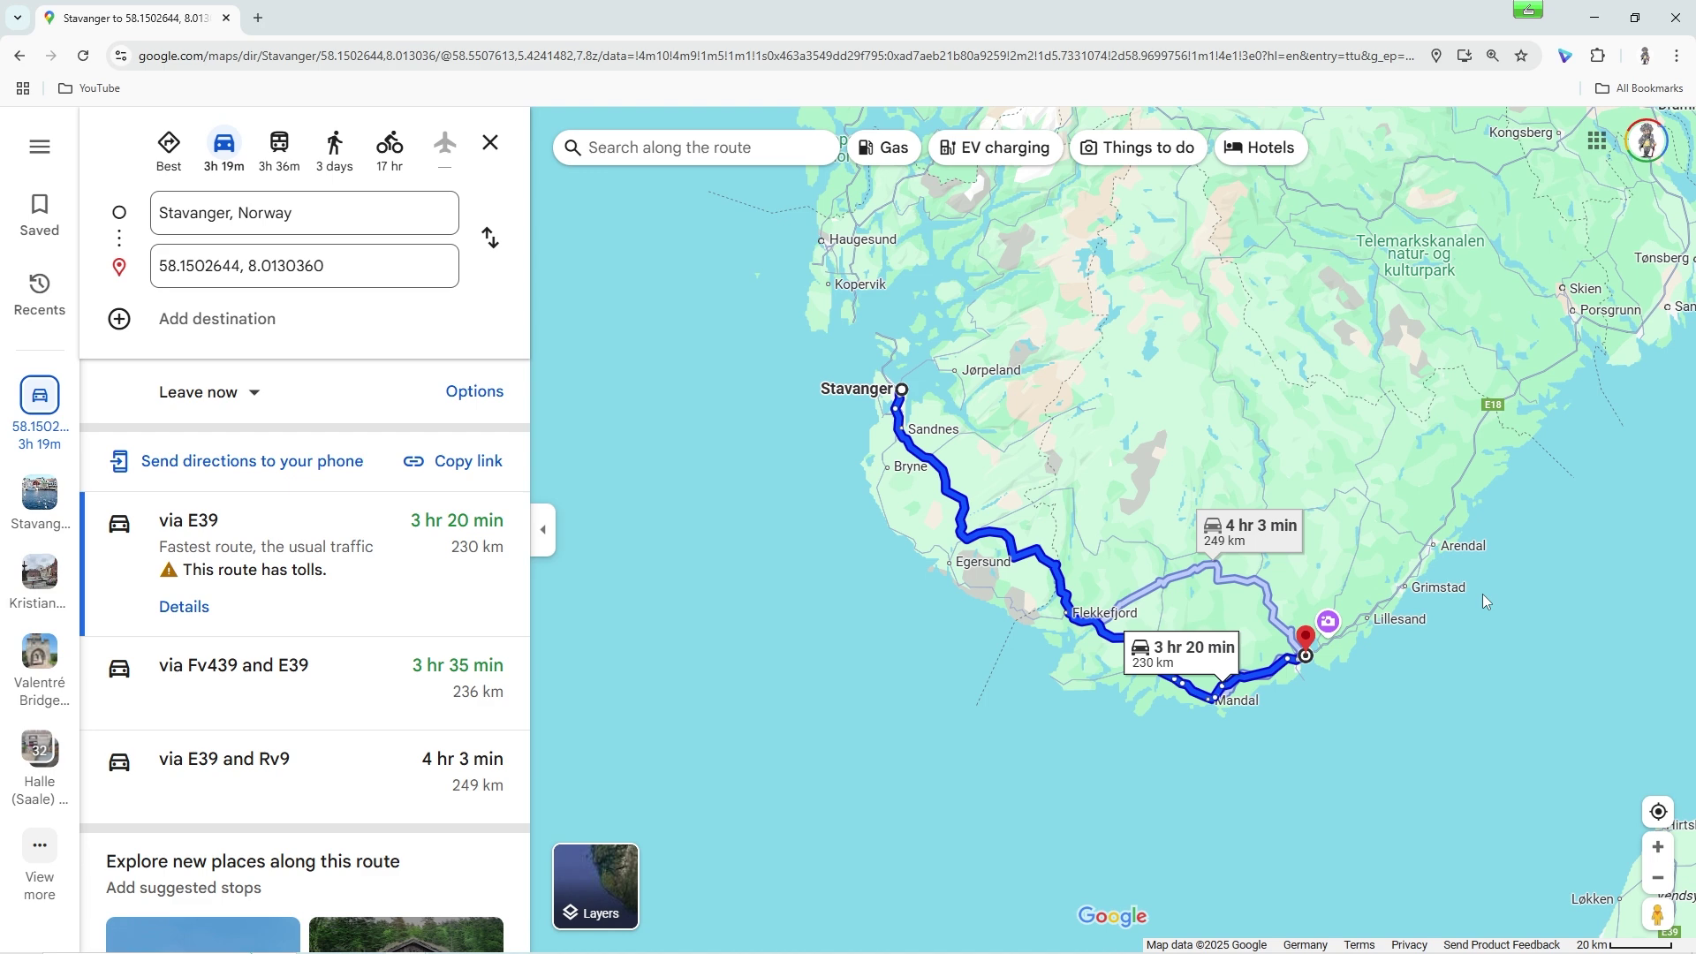
pyautogui.scroll(2, 1356, 480)
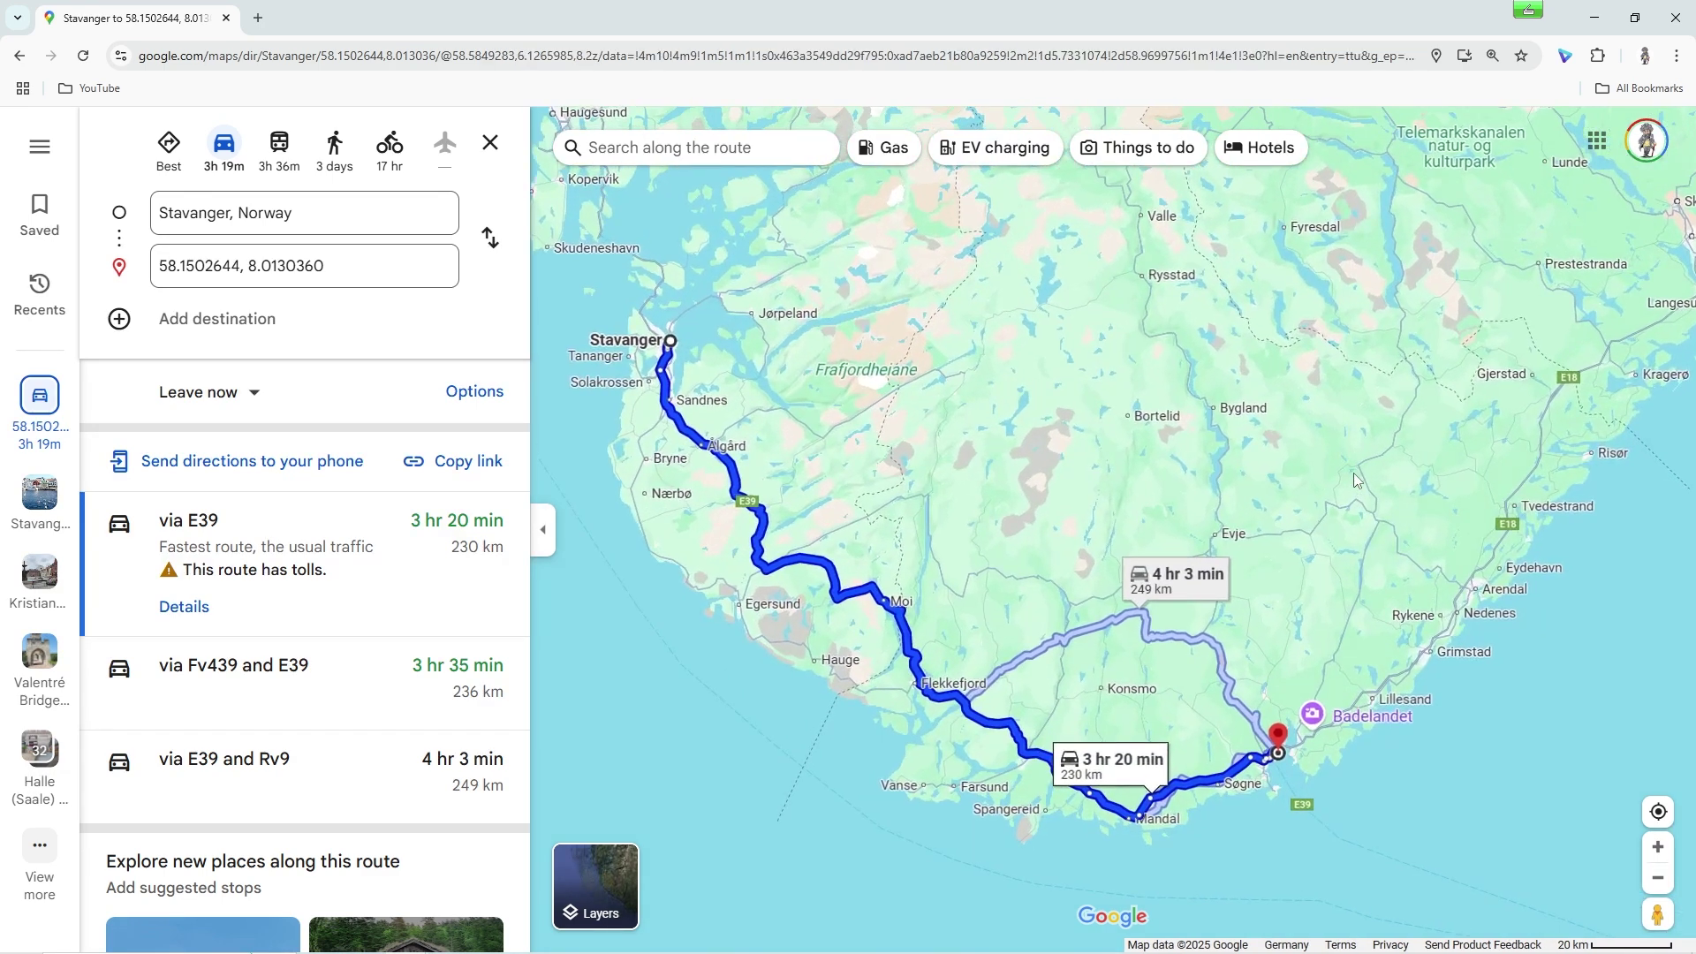
pyautogui.scroll(2, 1355, 480)
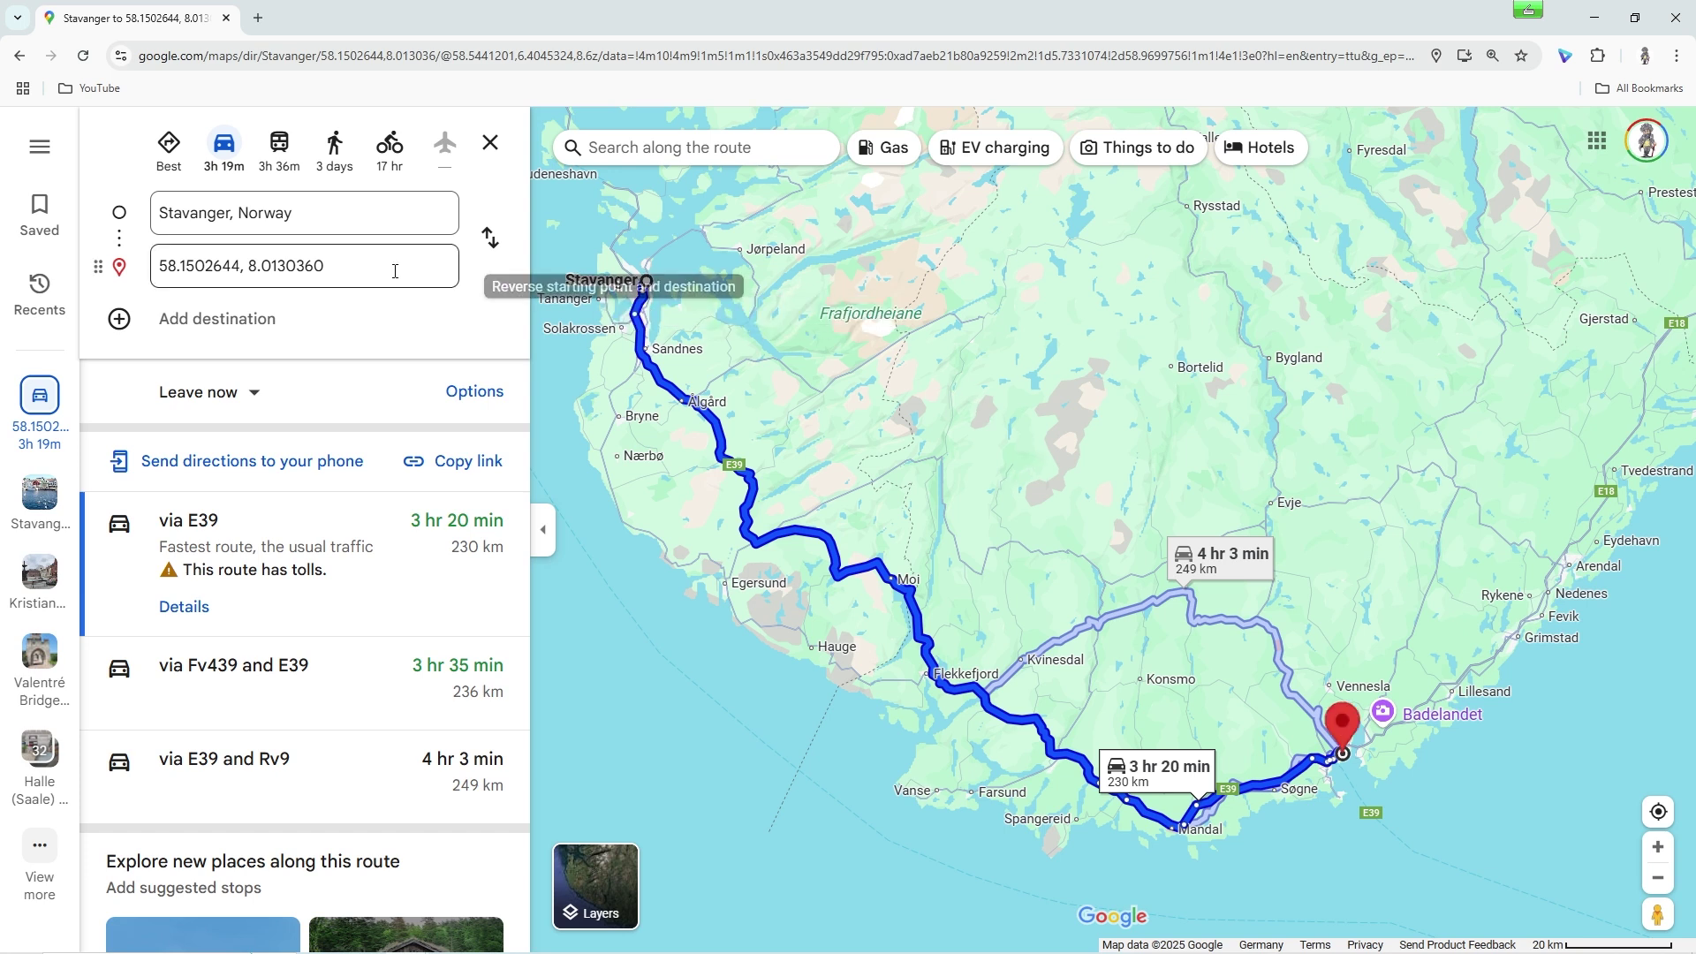
# Send the Stavanger–Kristiansand driving directions to the iPhone.
pyautogui.click(220, 463)
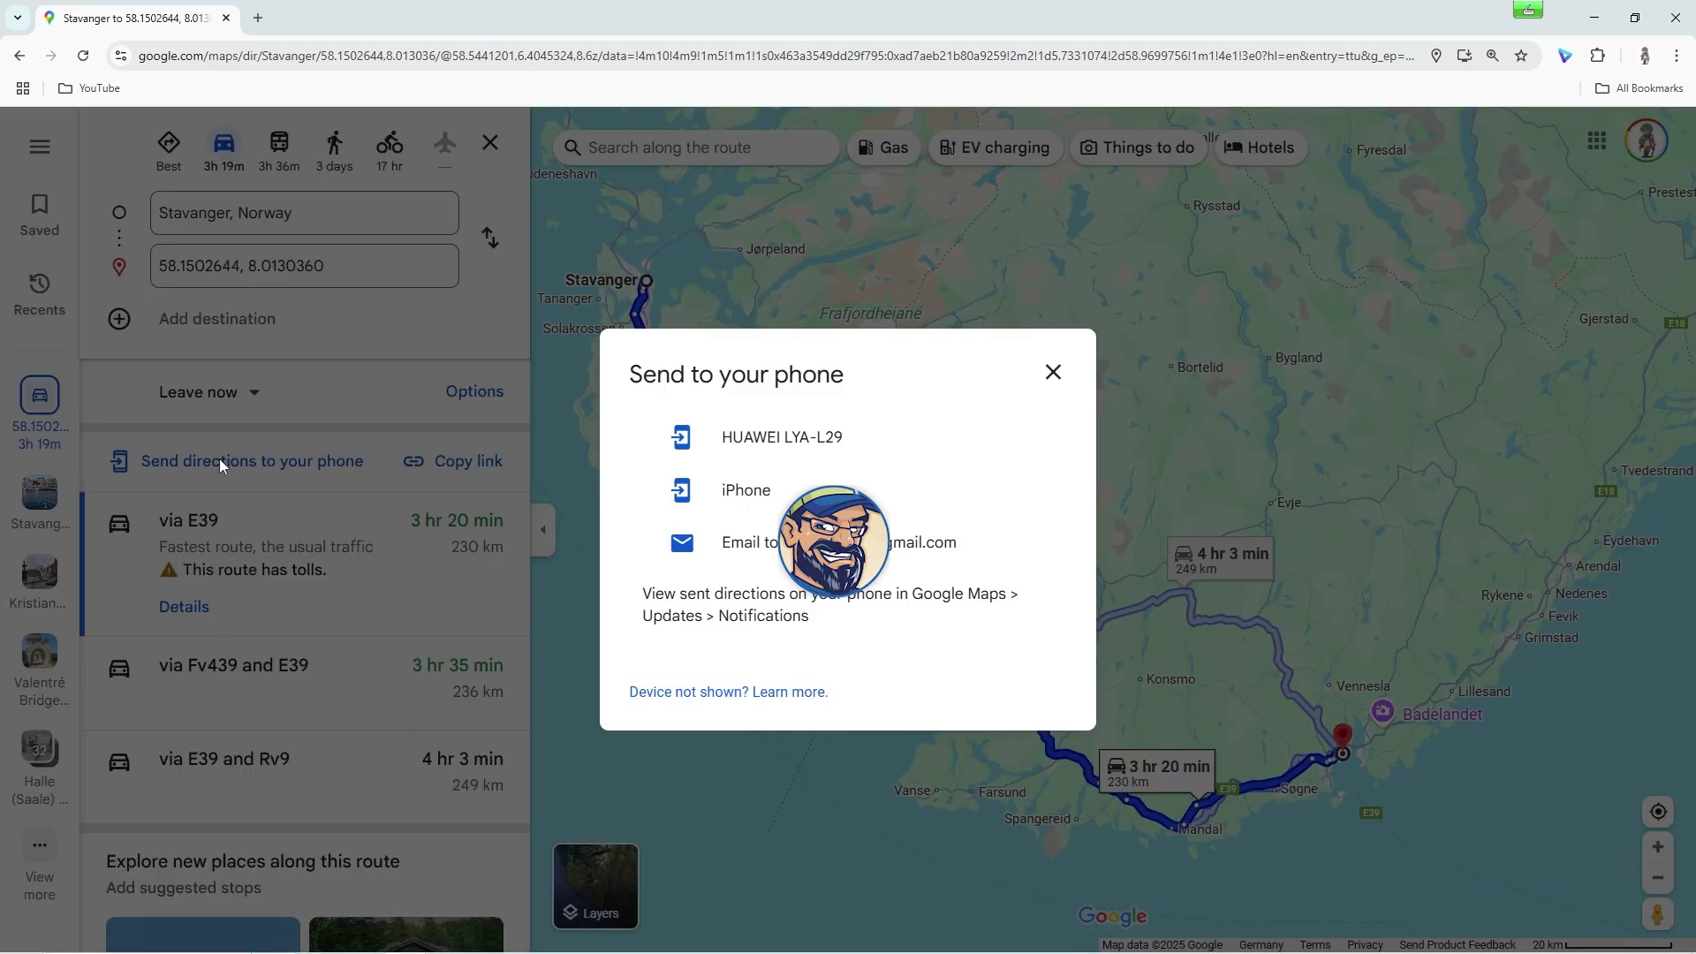
pyautogui.click(792, 492)
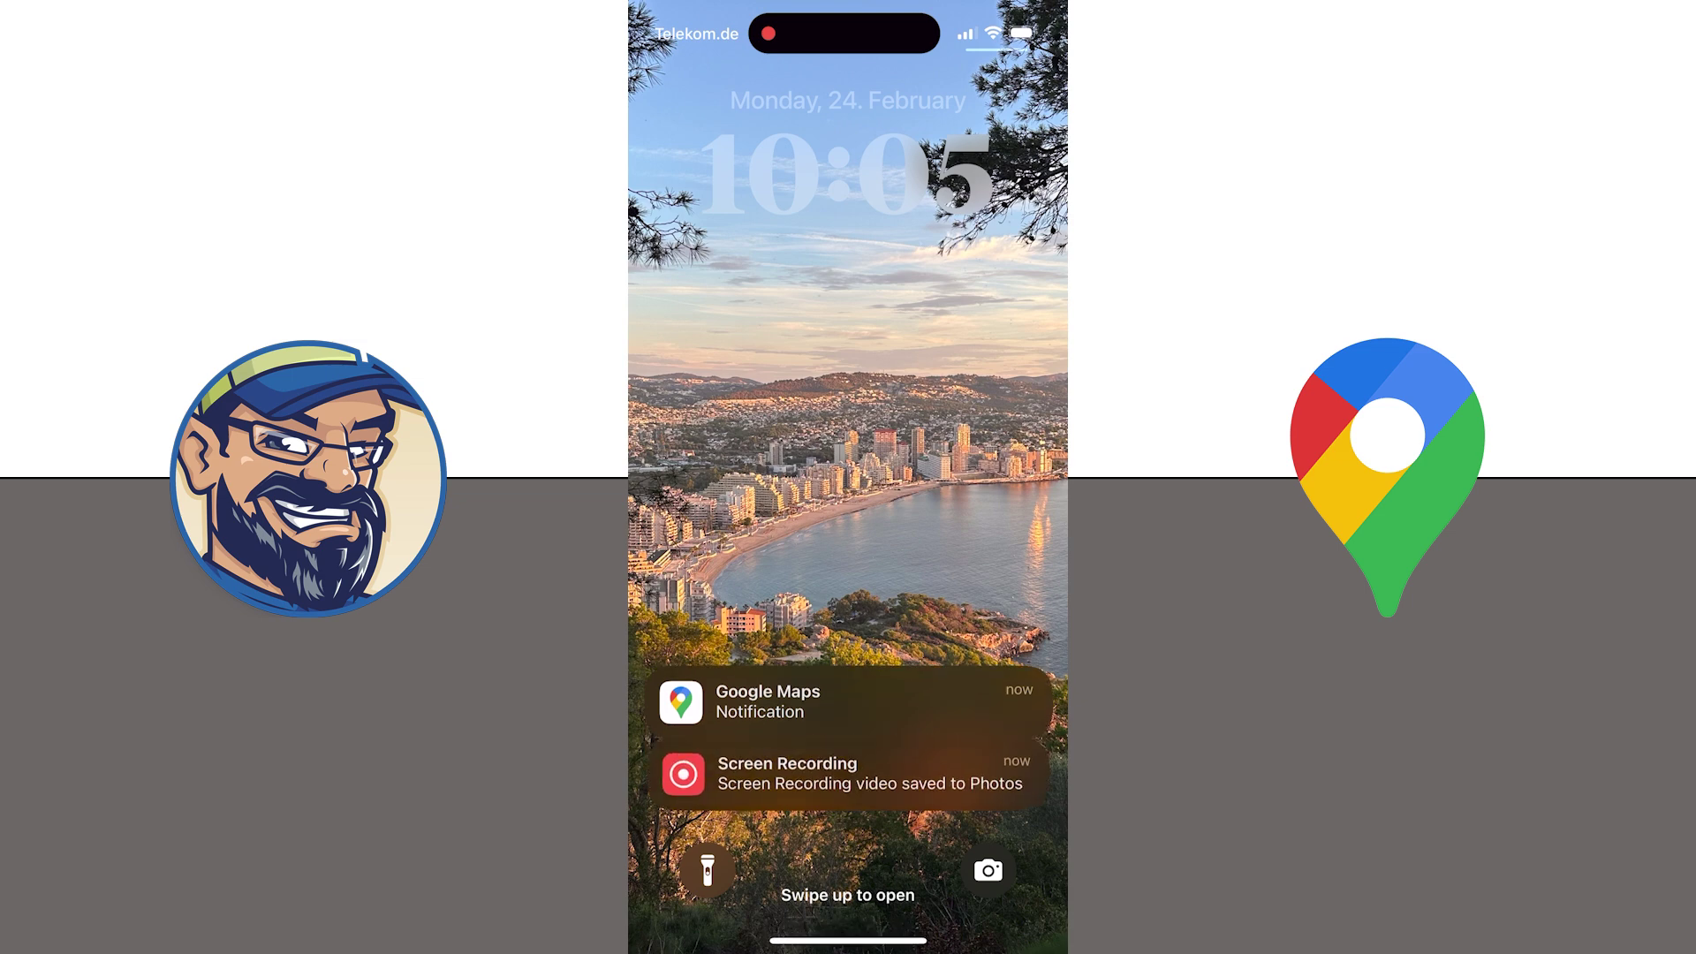
# Open the Google Maps notification on the iPhone to load the route to 58.1502644,8.013036.
pyautogui.click(848, 691)
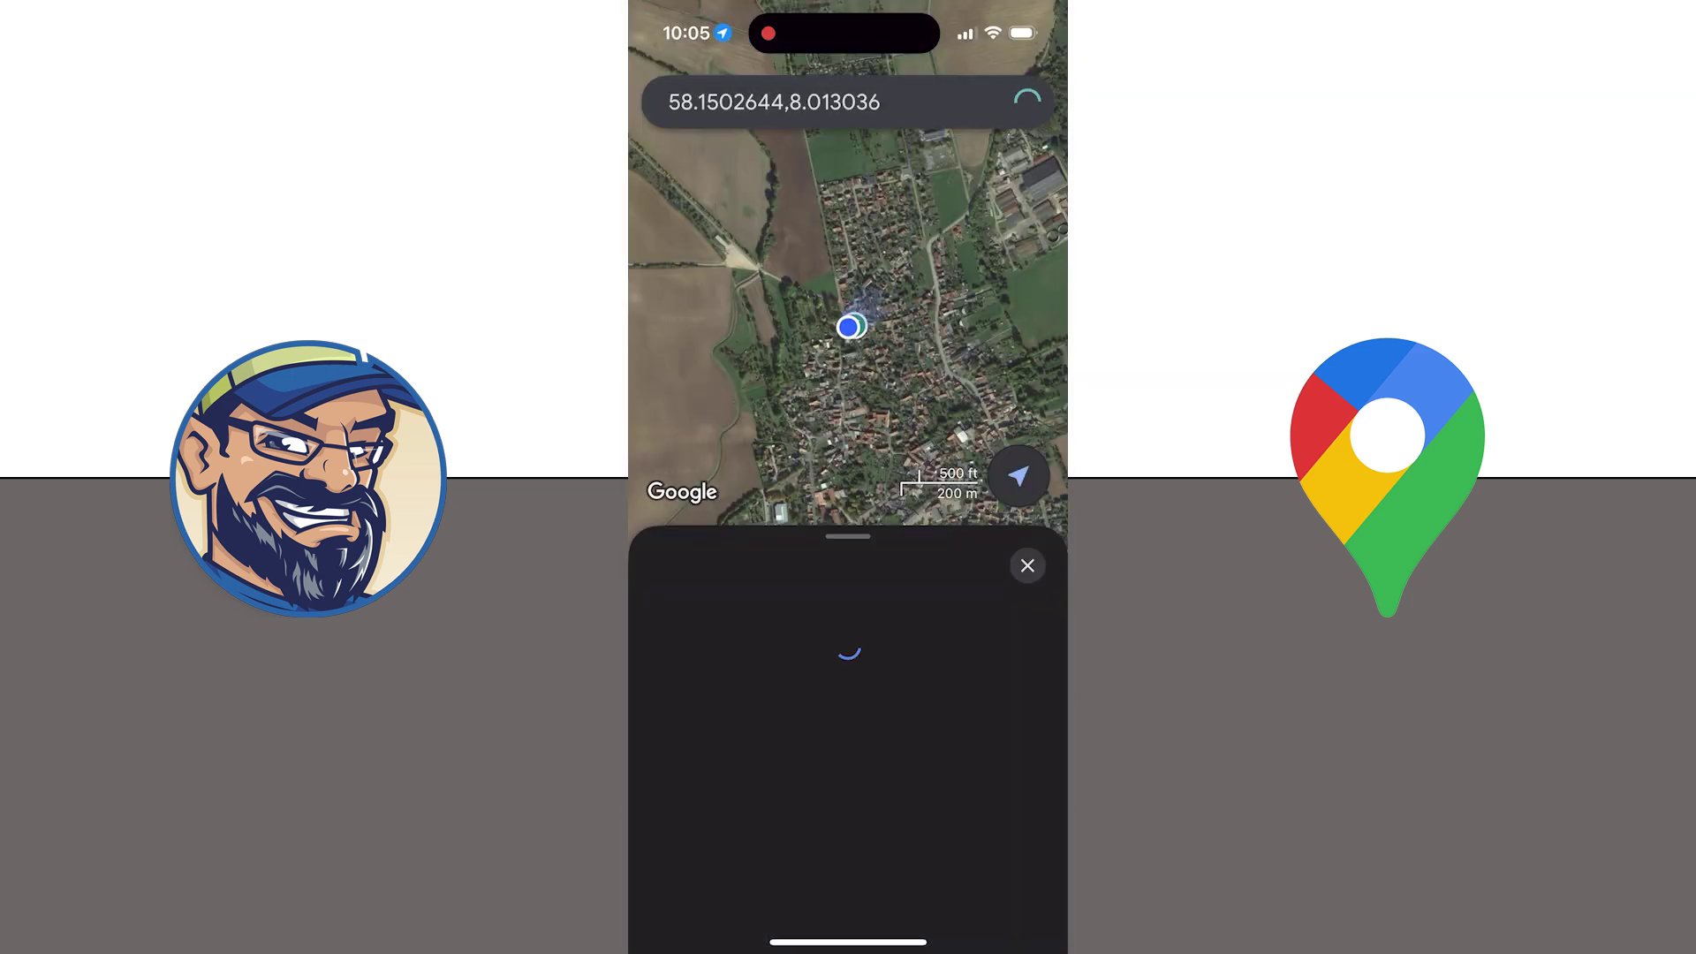